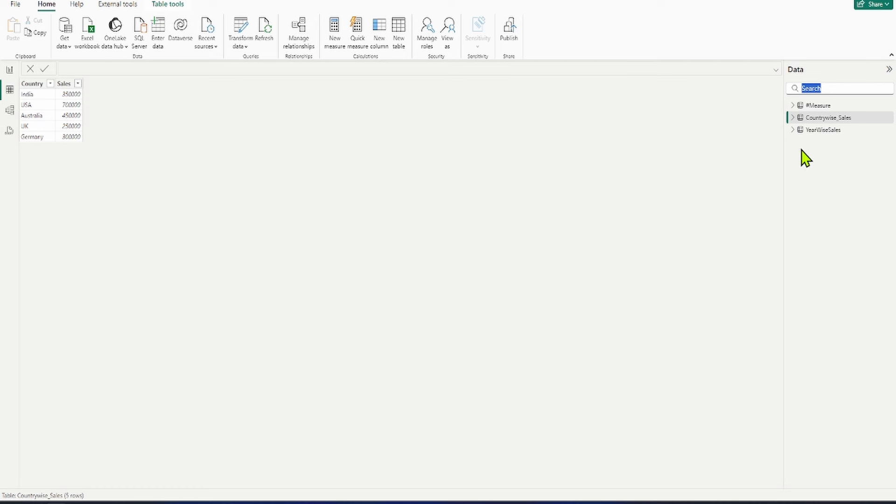
Create a new measure in the #Measure table and expand its formula editor, adding blank lines below the measure name
{"action": "left_click", "coordinate": [812, 107]}
{"action": "left_click", "coordinate": [889, 106]}
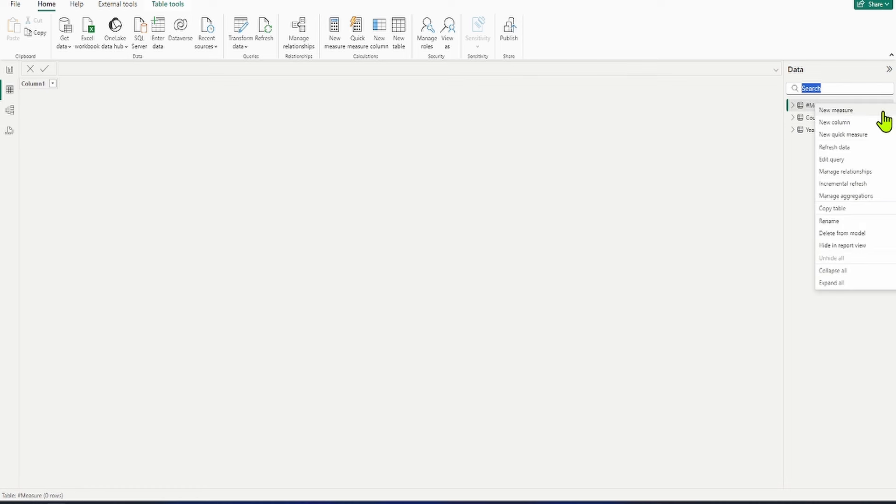
{"action": "left_click", "coordinate": [865, 112]}
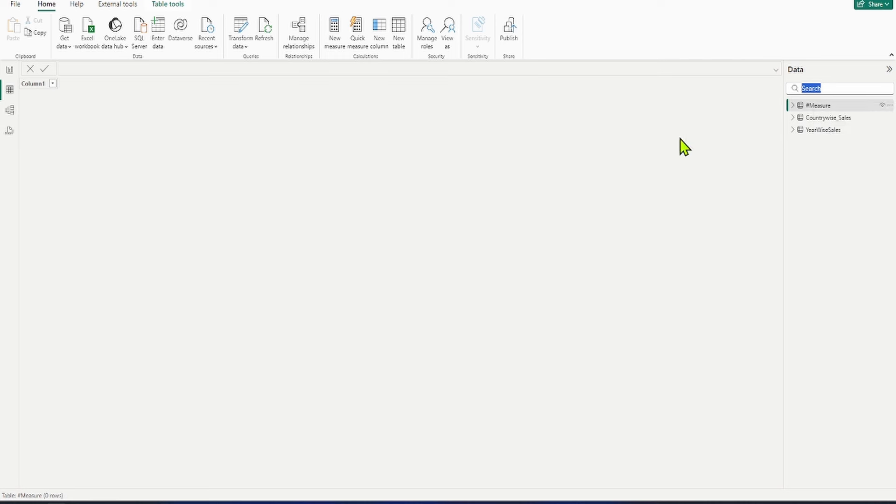
{"action": "left_click", "coordinate": [776, 70]}
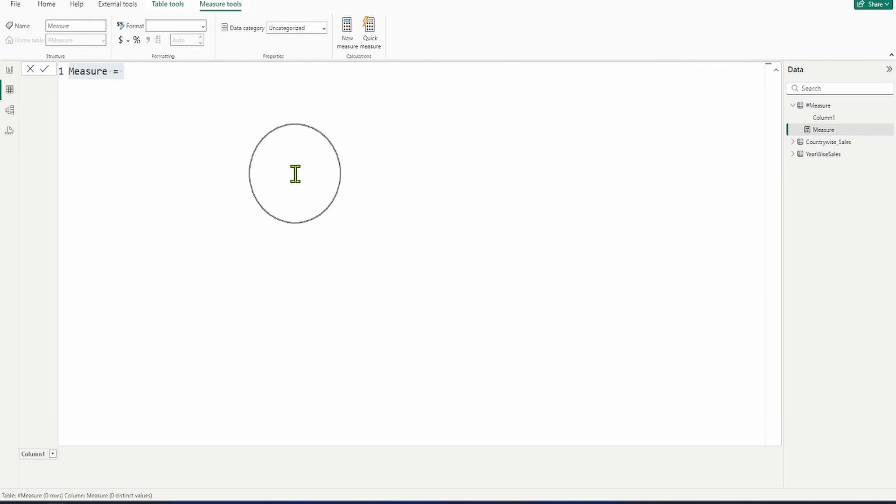
{"action": "left_click", "coordinate": [139, 73]}
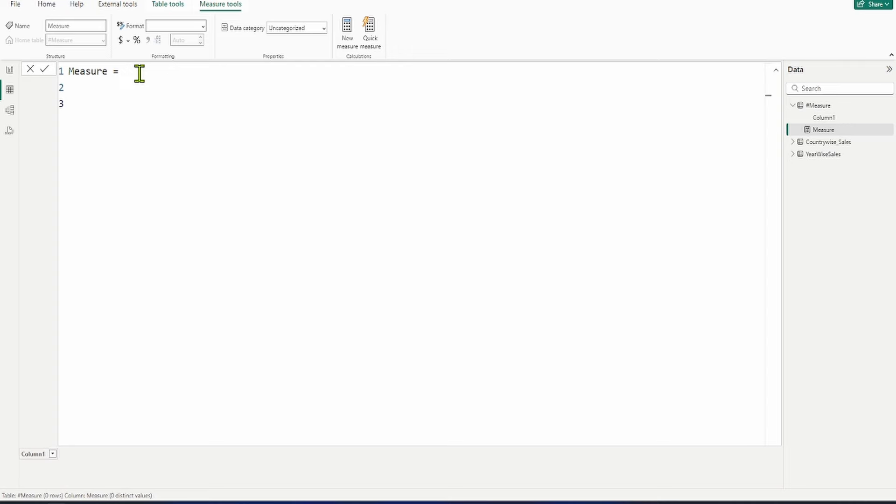
Start the measure's expression on the third line with the RANKX function
{"action": "type", "text": "RANK"}
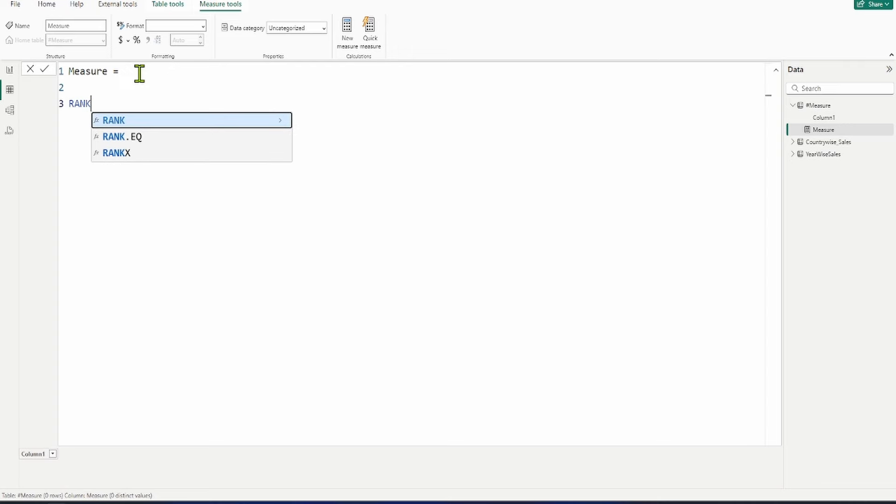
{"action": "key", "text": "Down"}
{"action": "key", "text": "Down"}
{"action": "key", "text": "Tab"}
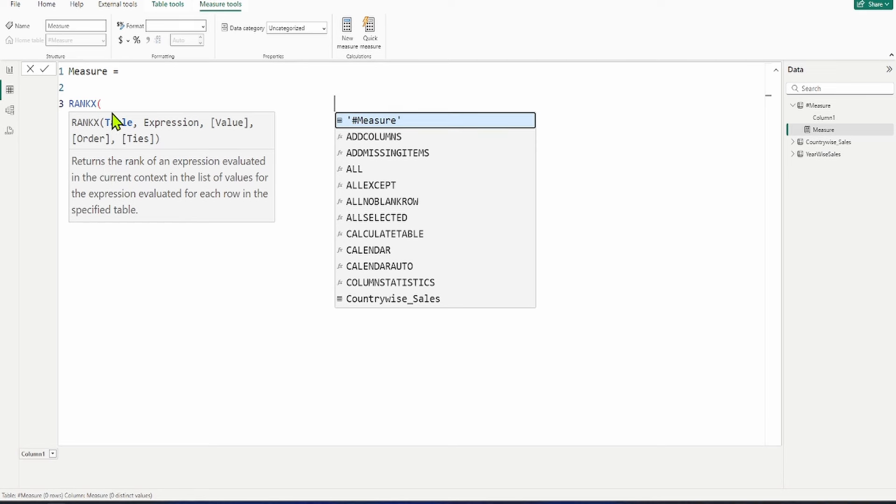
Remove the extra spaces after the opening parenthesis of RANKX
{"action": "left_click", "coordinate": [102, 104]}
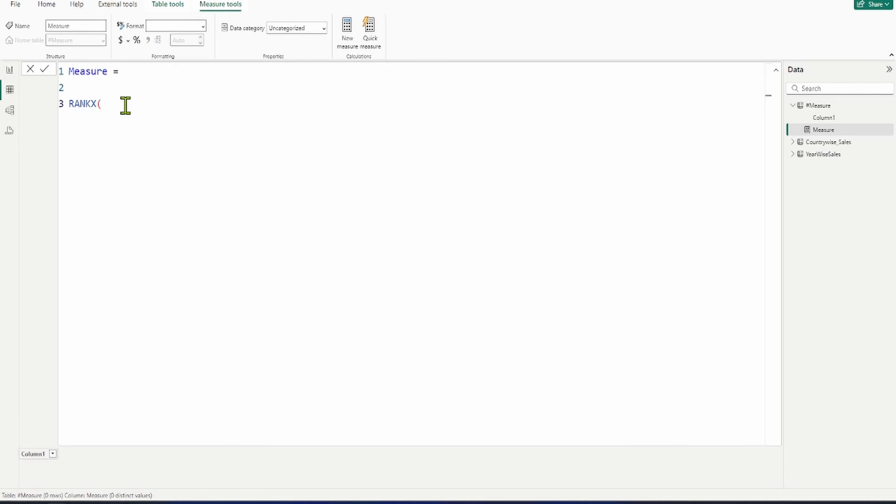
{"action": "key", "text": "BackSpace"}
{"action": "type", "text": "("}
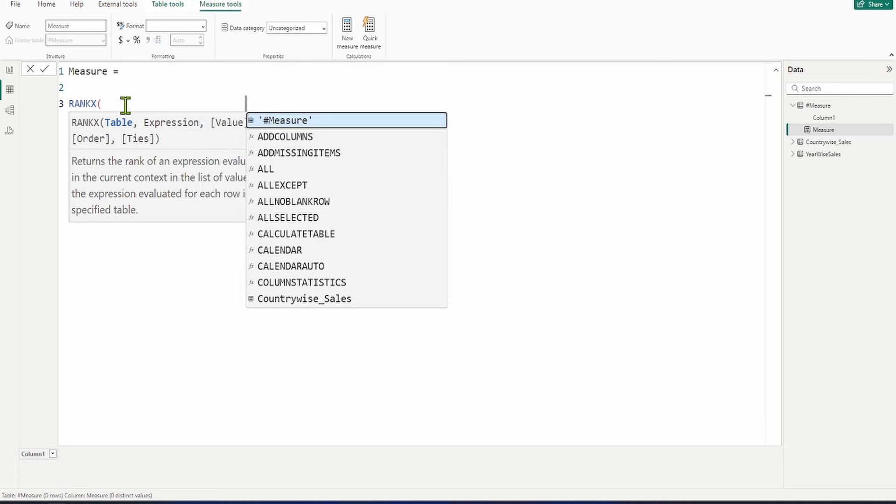
{"action": "key", "text": "BackSpace"}
{"action": "key", "text": "BackSpace"}
{"action": "key", "text": "BackSpace"}
{"action": "key", "text": "BackSpace"}
{"action": "key", "text": "BackSpace"}
{"action": "key", "text": "BackSpace"}
{"action": "key", "text": "BackSpace"}
{"action": "key", "text": "BackSpace"}
{"action": "key", "text": "BackSpace"}
{"action": "key", "text": "BackSpace"}
{"action": "key", "text": "BackSpace"}
{"action": "key", "text": "BackSpace"}
{"action": "key", "text": "BackSpace"}
{"action": "key", "text": "BackSpace"}
{"action": "key", "text": "BackSpace"}
{"action": "key", "text": "BackSpace"}
{"action": "key", "text": "BackSpace"}
{"action": "key", "text": "BackSpace"}
{"action": "key", "text": "BackSpace"}
{"action": "key", "text": "BackSpace"}
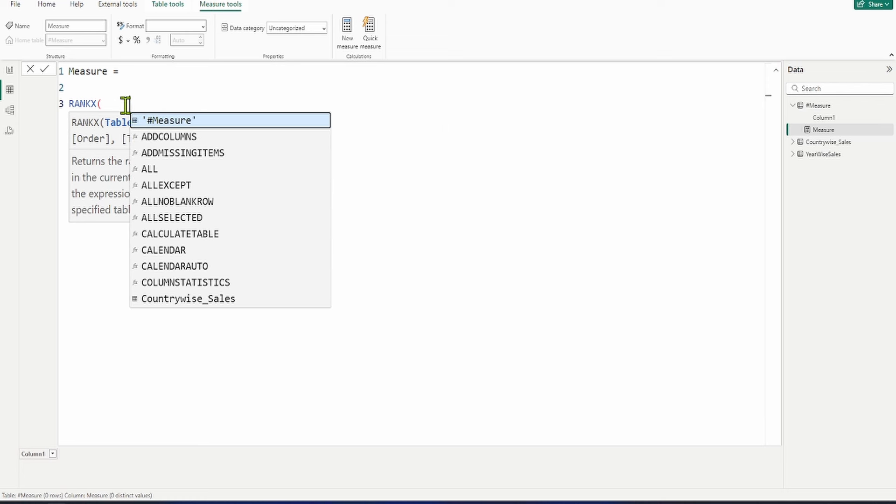
{"action": "key", "text": "BackSpace"}
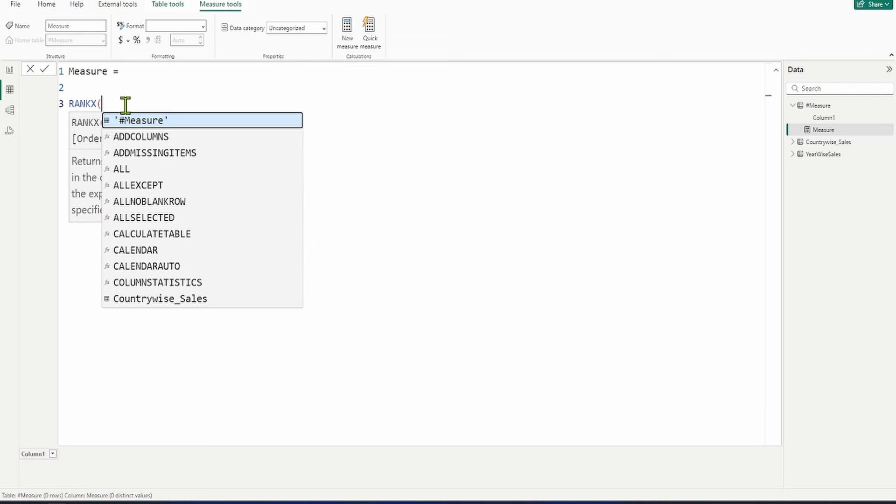
Enter Countrywise_Sales as the RANKX table and [Total_Sales] as the expression to rank
{"action": "type", "text": "Cou"}
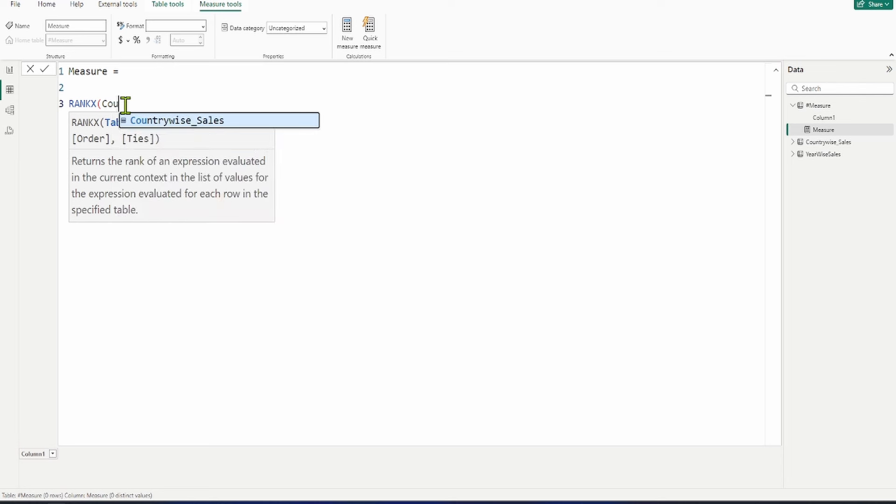
{"action": "key", "text": "Tab"}
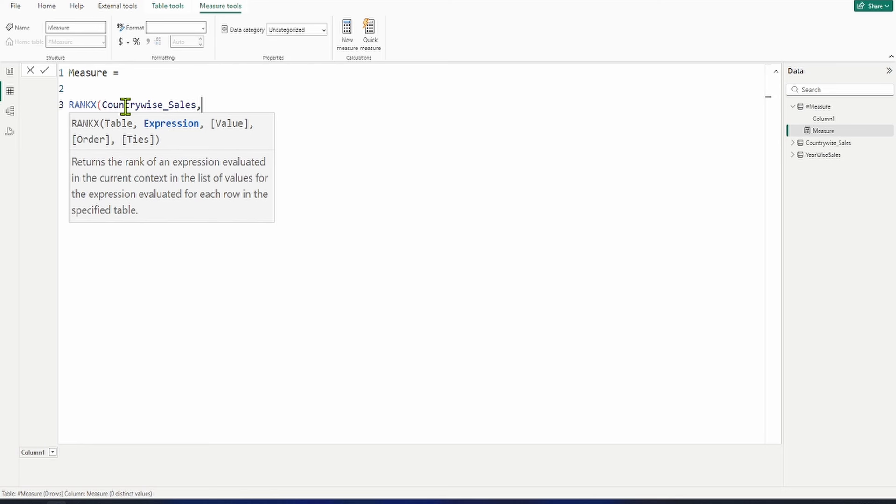
{"action": "type", "text": ",["}
{"action": "key", "text": "Down"}
{"action": "key", "text": "Down"}
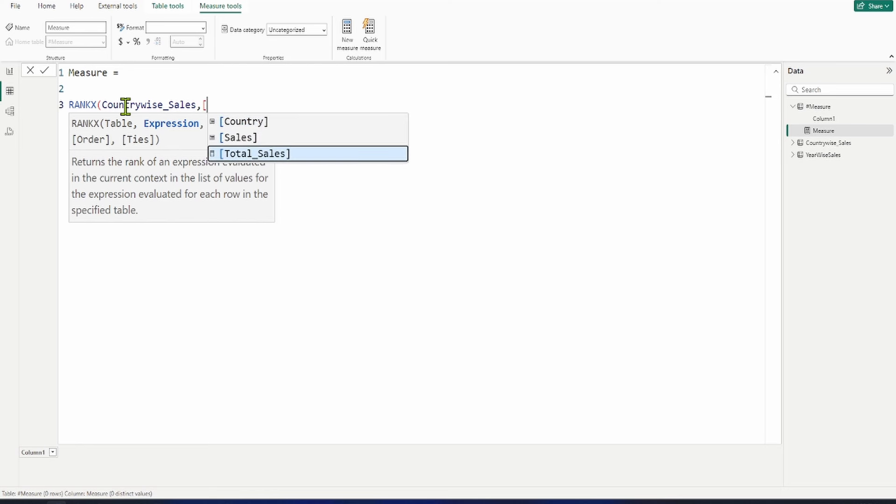
{"action": "key", "text": "Tab"}
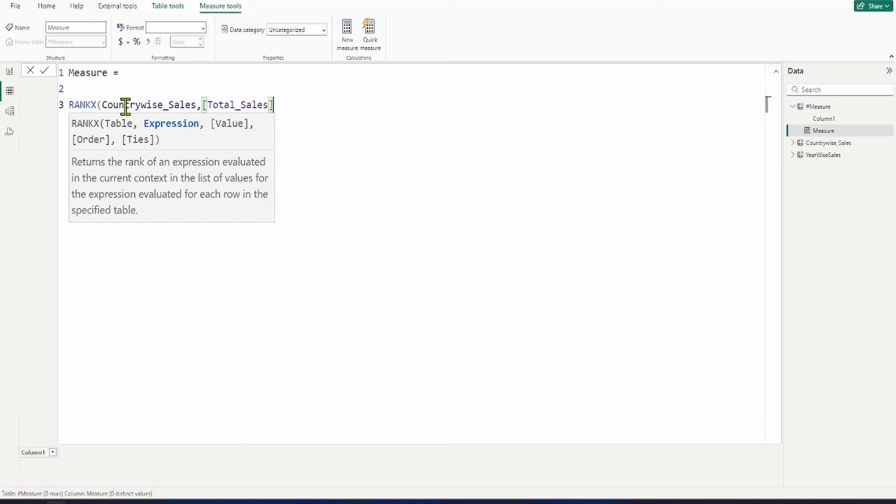
Complete the RANKX formula with the value argument left empty, order DESC and ties Dense, closing the parenthesis
{"action": "type", "text": ",,"}
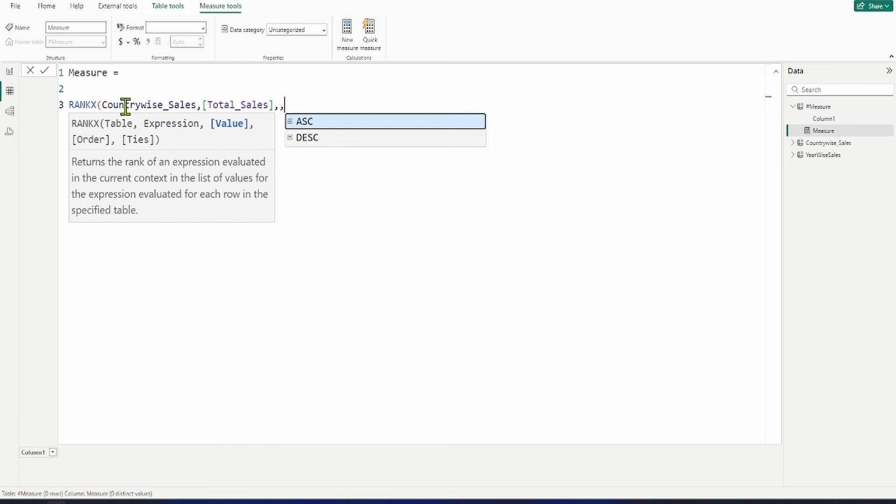
{"action": "key", "text": "Down"}
{"action": "key", "text": "Tab"}
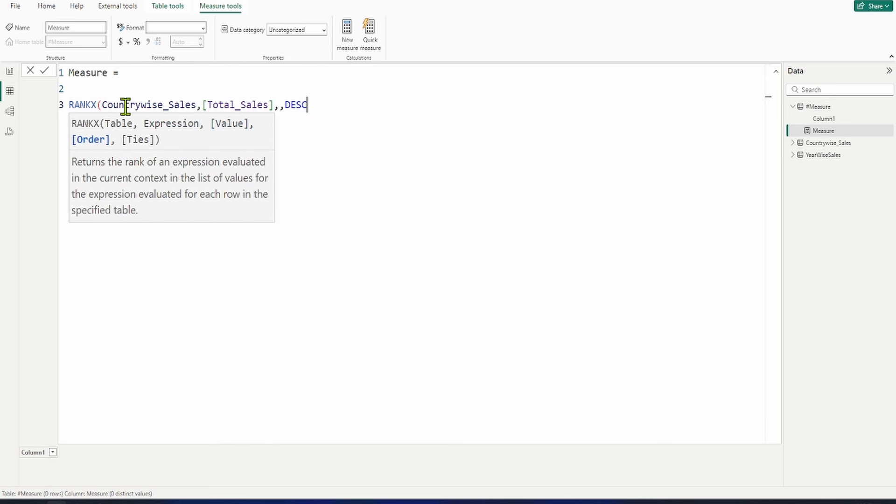
{"action": "type", "text": ","}
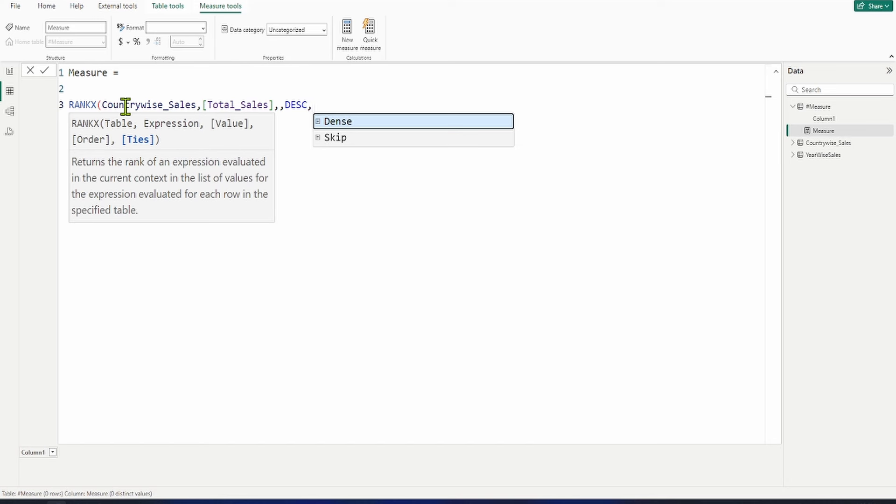
{"action": "key", "text": "Tab"}
{"action": "type", "text": ")"}
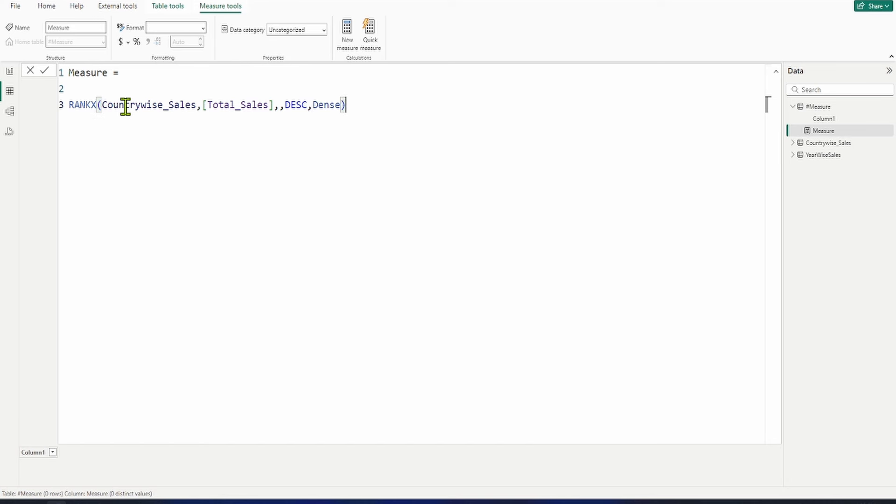
Rename the measure as Countries_Ranking, commit the formula and collapse the formula editor
{"action": "double_click", "coordinate": [95, 73]}
{"action": "type", "text": "Countries_Ranking"}
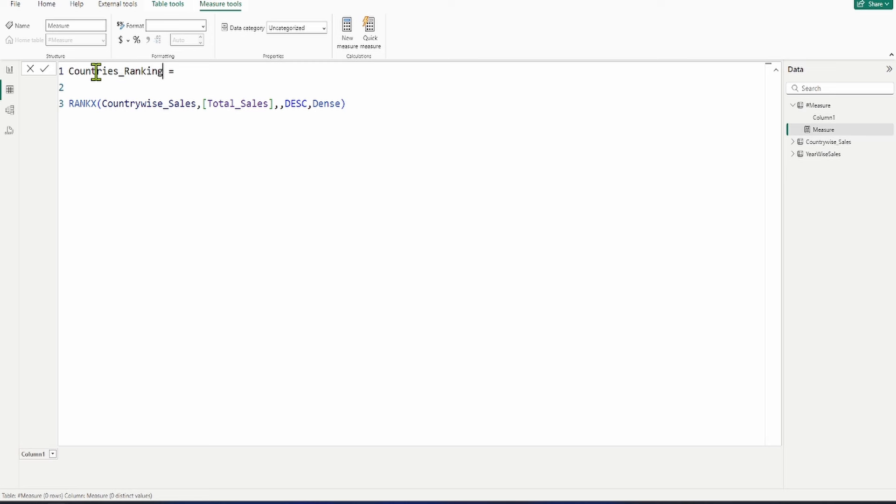
{"action": "key", "text": "Return"}
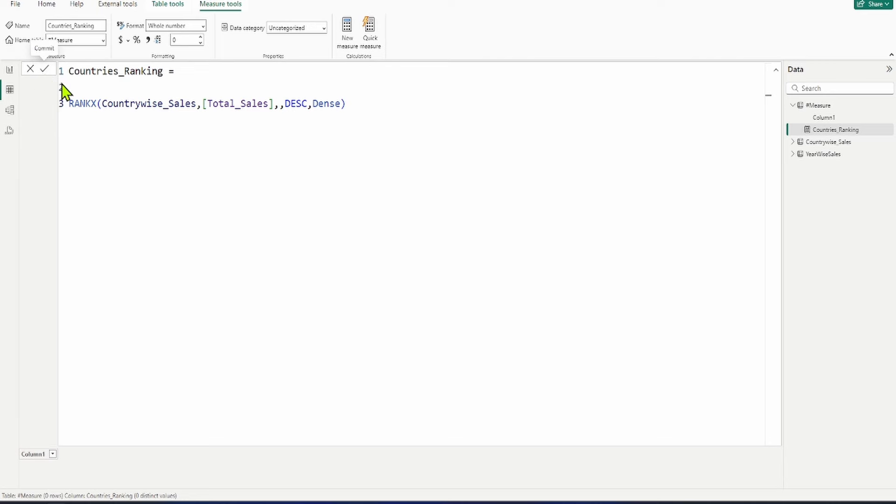
{"action": "left_click", "coordinate": [777, 71]}
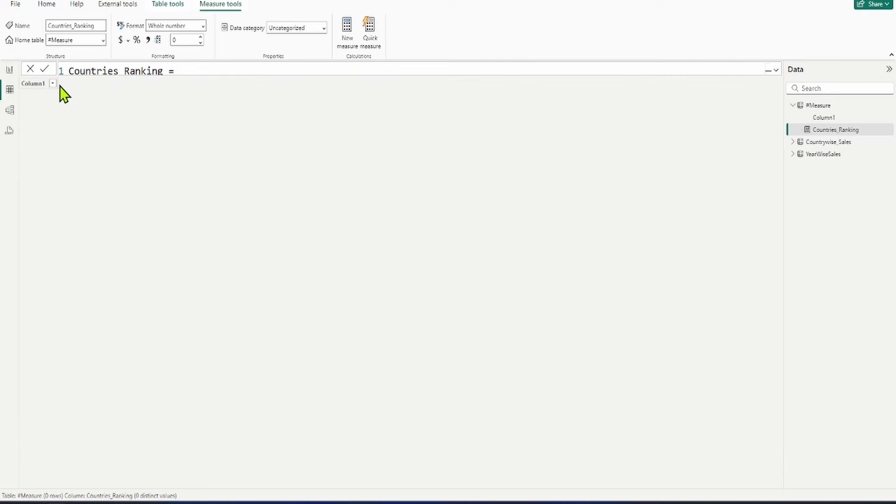
Add a matrix visual to report page Q1, make it narrower and taller, and place it below the title
{"action": "left_click", "coordinate": [11, 73]}
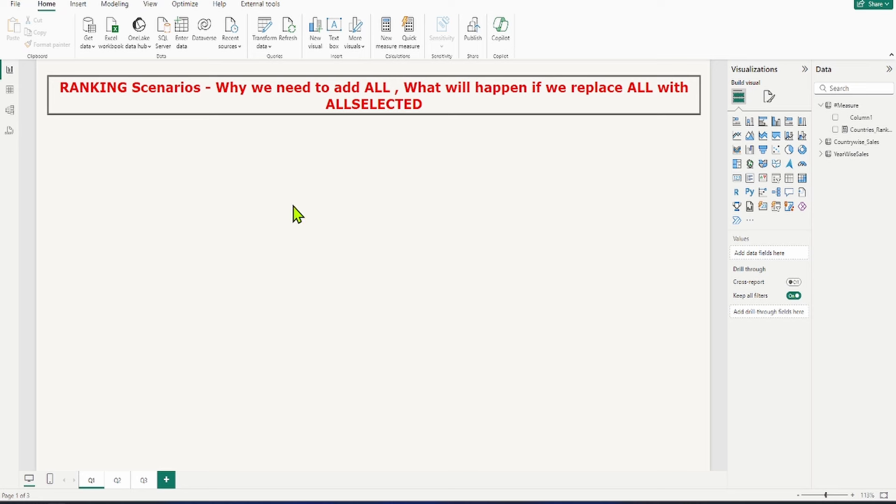
{"action": "left_click", "coordinate": [801, 179]}
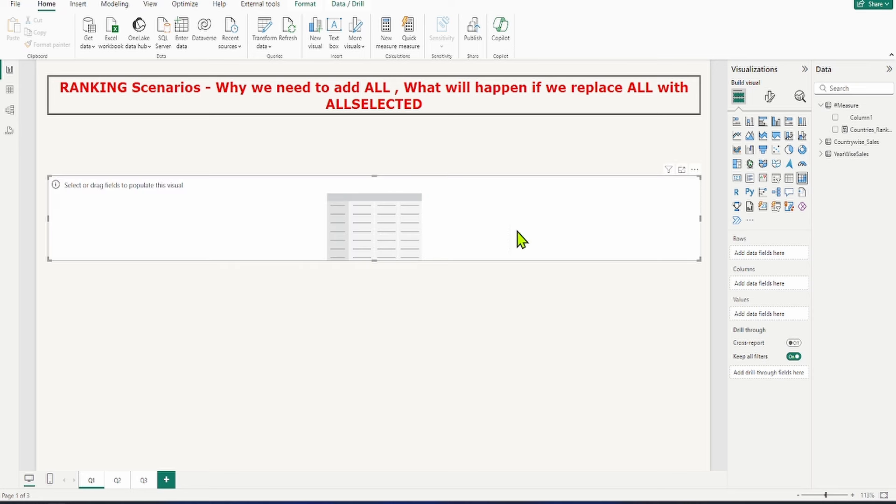
{"action": "left_click", "coordinate": [701, 221]}
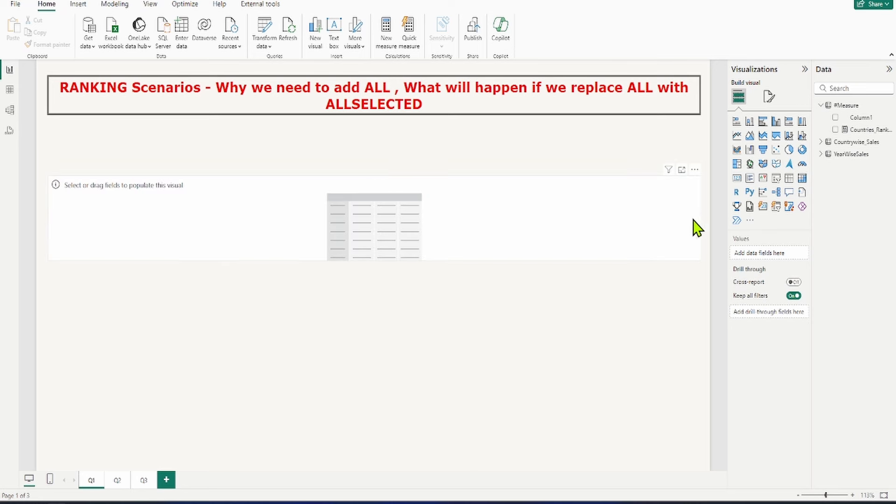
{"action": "left_click", "coordinate": [694, 220]}
{"action": "left_click_drag", "start_coordinate": [700, 223], "coordinate": [319, 235]}
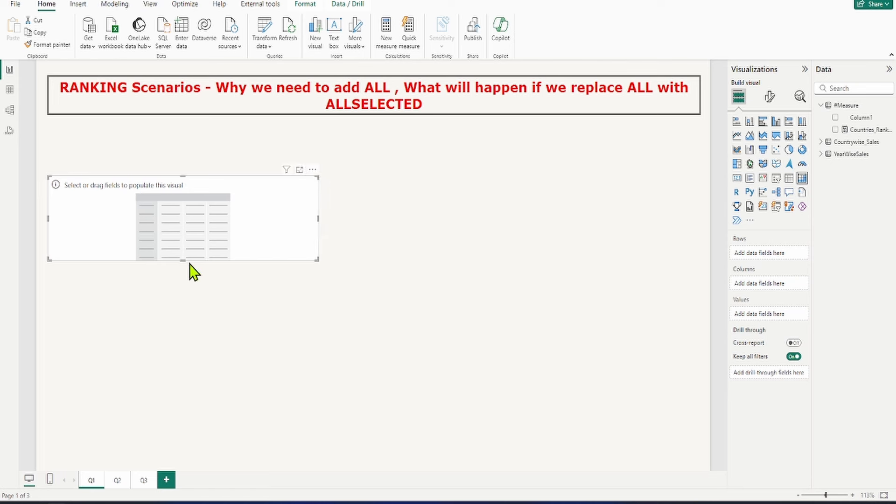
{"action": "left_click_drag", "start_coordinate": [184, 260], "coordinate": [181, 377]}
{"action": "left_click_drag", "start_coordinate": [179, 329], "coordinate": [196, 310]}
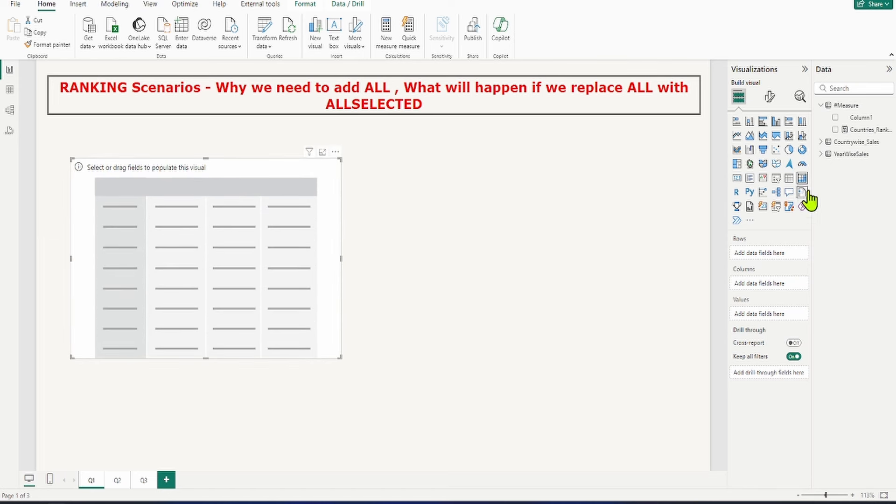
Fill the matrix with Country as rows and Total_Sales followed by Countries_Ranking as values
{"action": "left_click", "coordinate": [835, 130]}
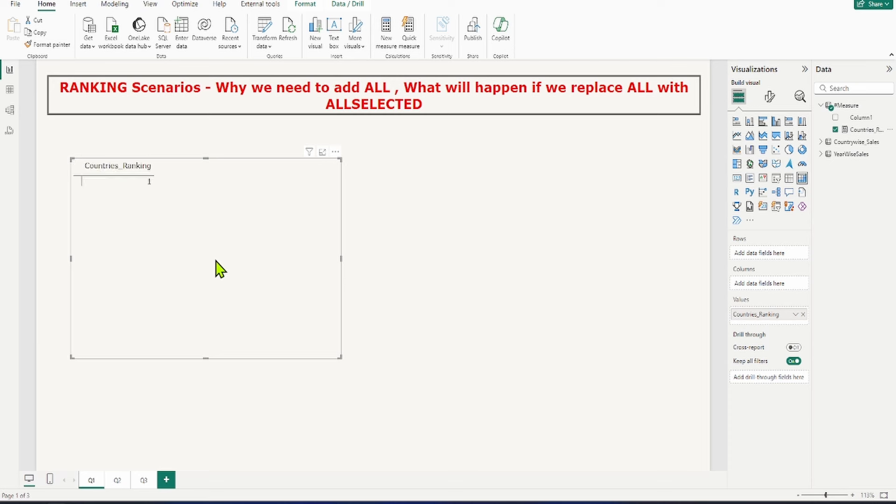
{"action": "left_click", "coordinate": [823, 143]}
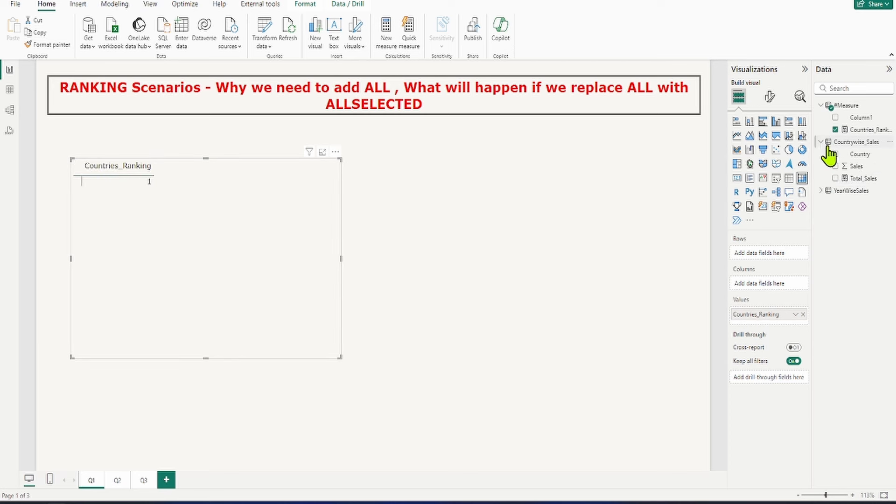
{"action": "left_click", "coordinate": [836, 154]}
{"action": "left_click", "coordinate": [835, 178]}
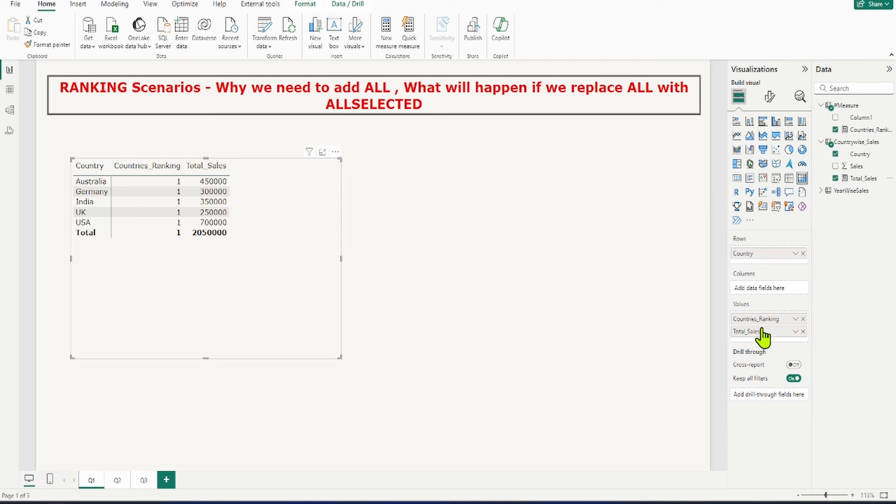
{"action": "left_click_drag", "start_coordinate": [762, 319], "coordinate": [762, 345]}
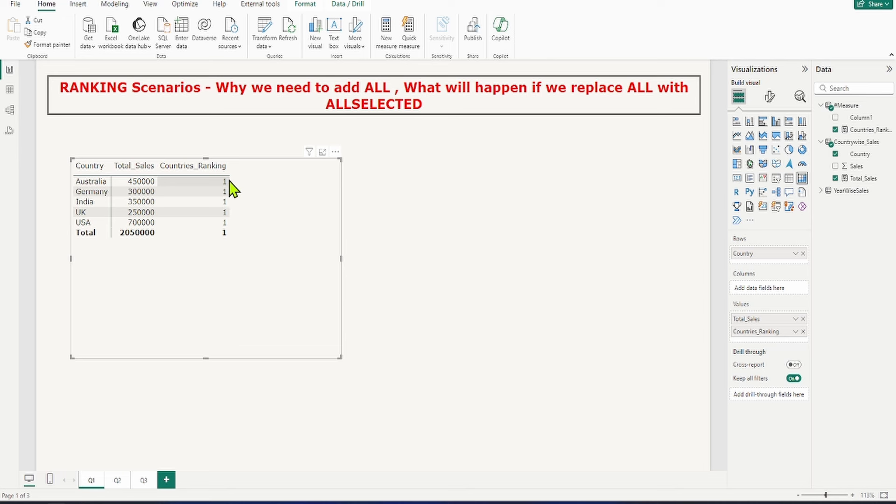
Open the Countries_Ranking measure's formula and wrap the Countrywise_Sales table argument in the ALL function
{"action": "left_click", "coordinate": [859, 131]}
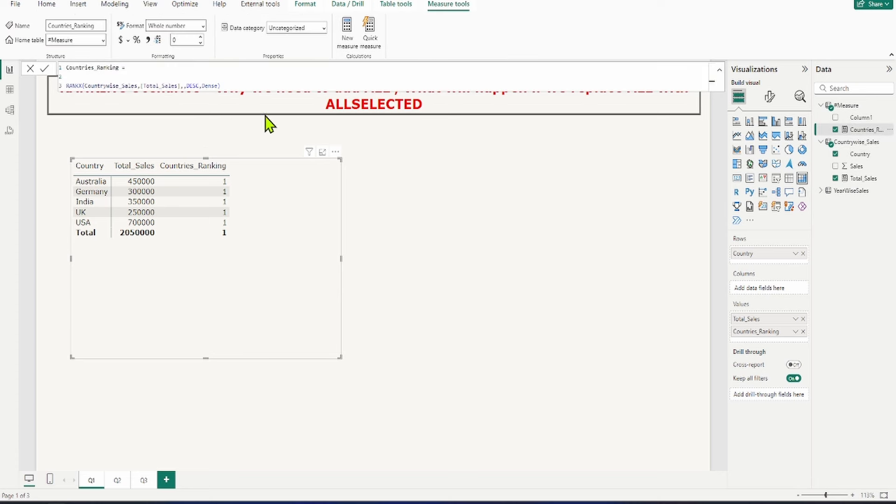
{"action": "scroll", "coordinate": [281, 113], "scroll_direction": "up", "scroll_amount": 2}
{"action": "scroll", "coordinate": [336, 70], "scroll_direction": "up", "scroll_amount": 5}
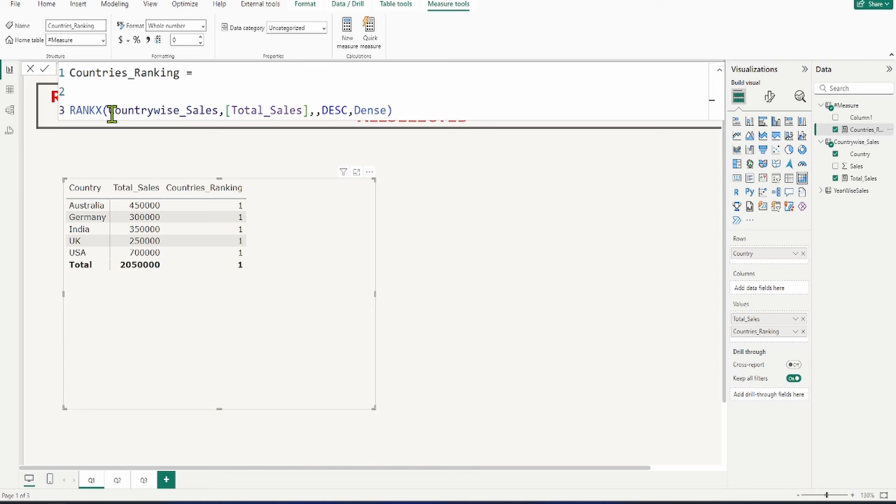
{"action": "left_click_drag", "start_coordinate": [112, 114], "coordinate": [225, 104]}
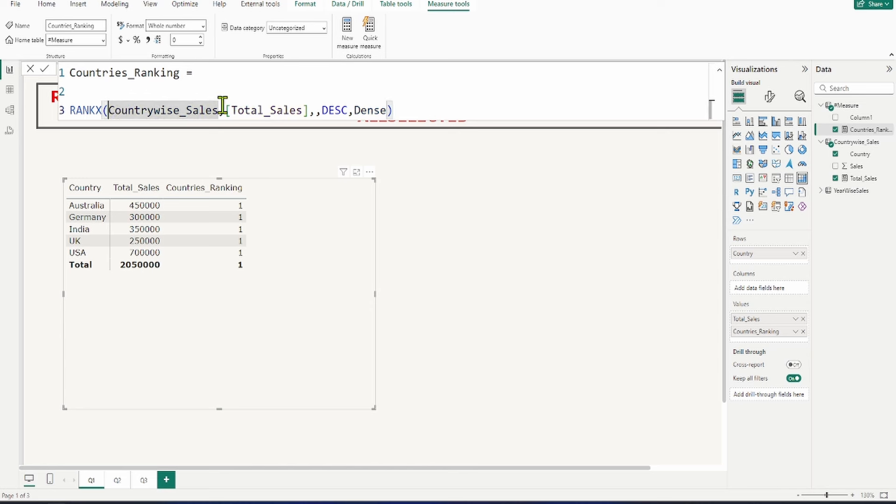
{"action": "type", "text": "ALL"}
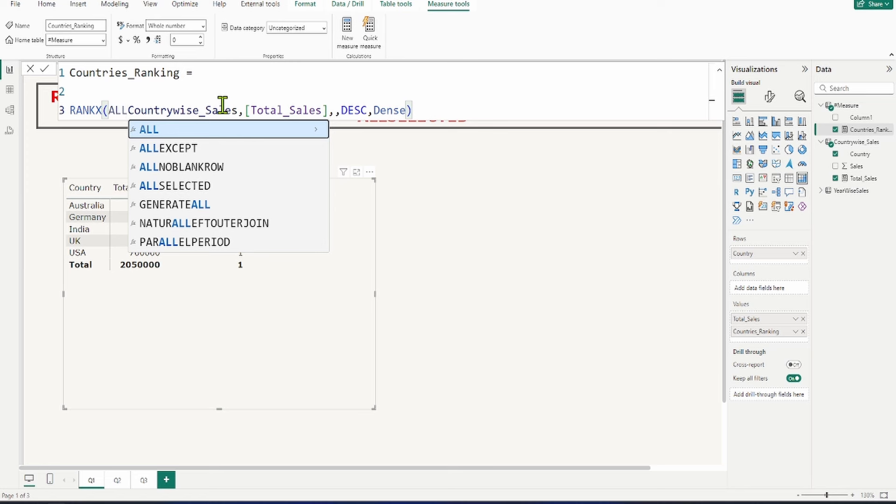
{"action": "type", "text": "("}
{"action": "key", "text": "Right"}
{"action": "key", "text": "Right"}
{"action": "key", "text": "Right"}
{"action": "key", "text": "Right"}
{"action": "key", "text": "Right"}
{"action": "key", "text": "Right"}
{"action": "key", "text": "Right"}
{"action": "key", "text": "Right"}
{"action": "key", "text": "Right"}
{"action": "key", "text": "Right"}
{"action": "key", "text": "Right"}
{"action": "key", "text": "Right"}
{"action": "key", "text": "Right"}
{"action": "key", "text": "Right"}
{"action": "key", "text": "Right"}
{"action": "key", "text": "Right"}
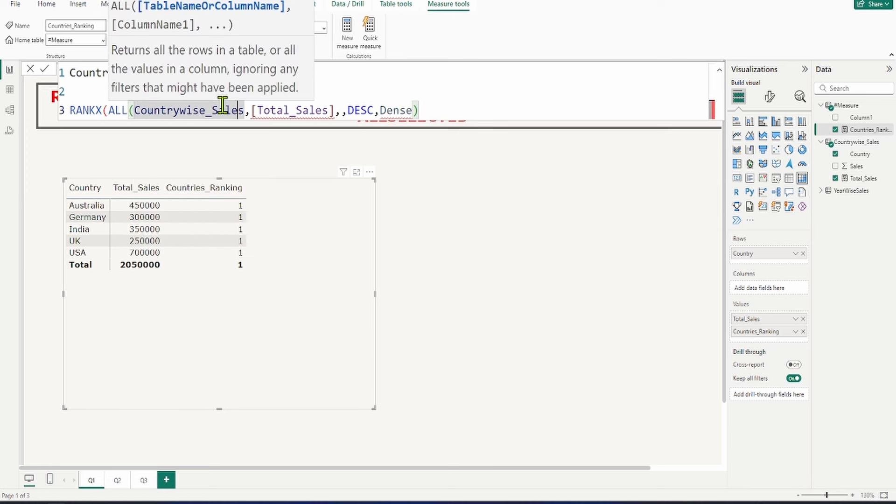
{"action": "type", "text": ")"}
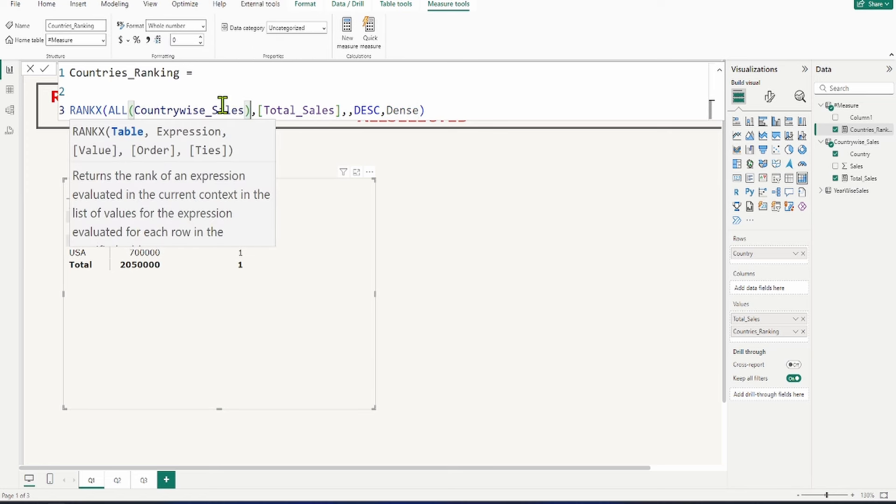
Rename the measure as Countries_Ranking_ALL, commit it, and sort the matrix by that ranking column in ascending order
{"action": "double_click", "coordinate": [181, 74]}
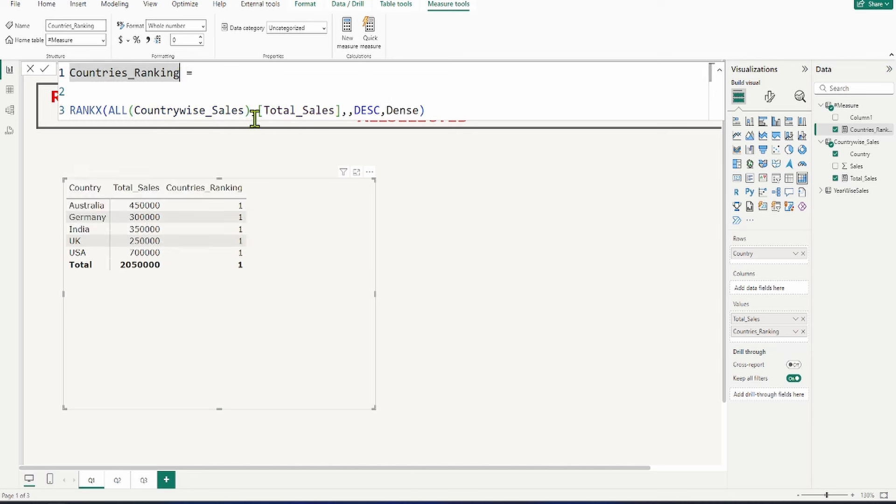
{"action": "key", "text": "Right"}
{"action": "type", "text": "_A"}
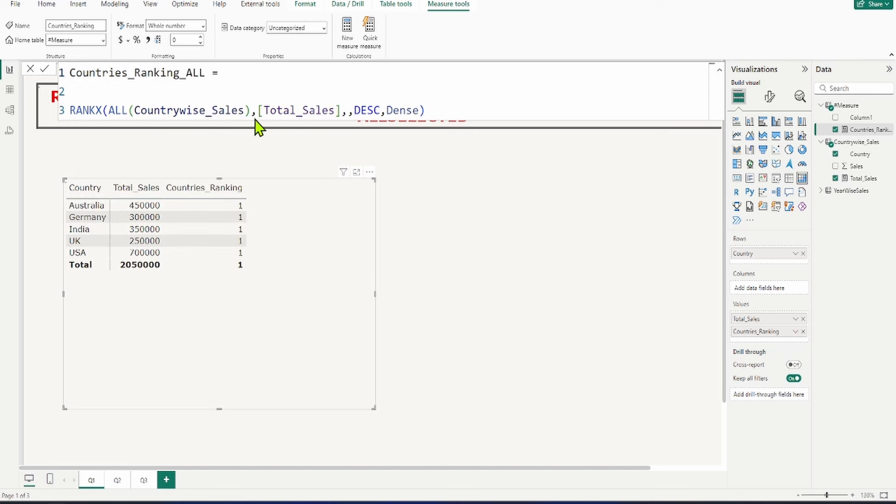
{"action": "key", "text": "Return"}
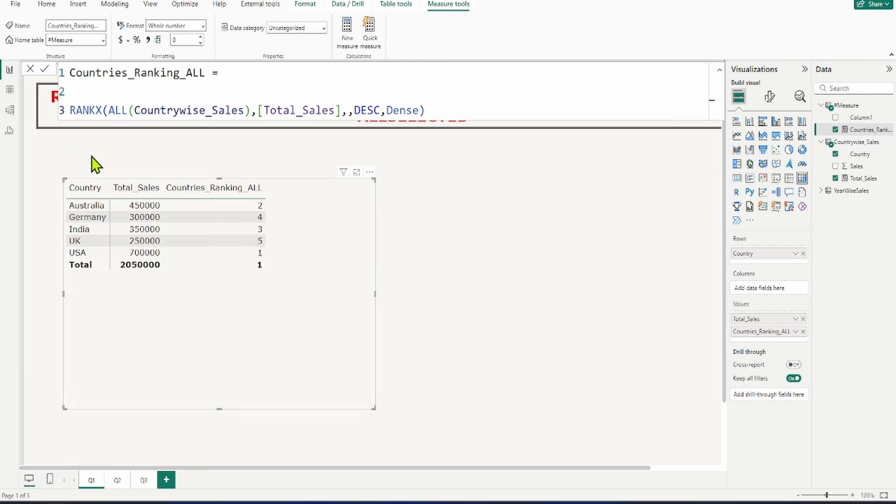
{"action": "left_click", "coordinate": [210, 193]}
{"action": "left_click", "coordinate": [210, 192]}
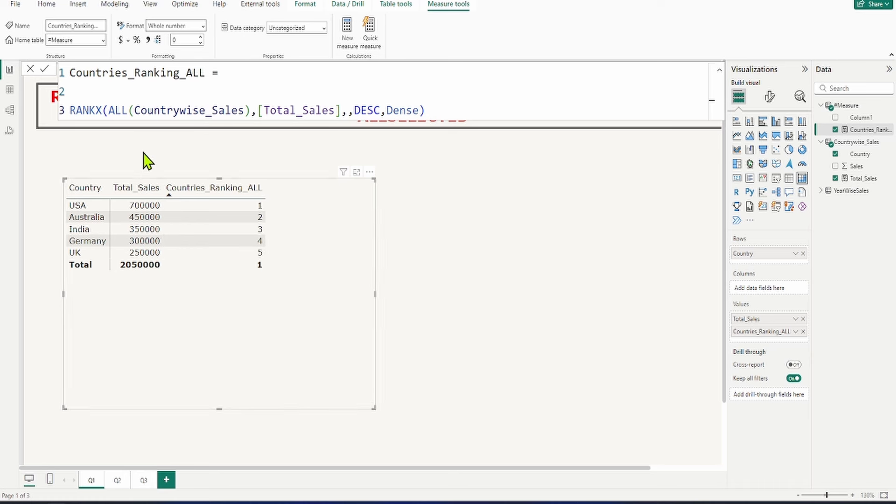
Examine the ALL function's description by entering ALL( on the formula's empty line, and remove that text again
{"action": "double_click", "coordinate": [117, 111]}
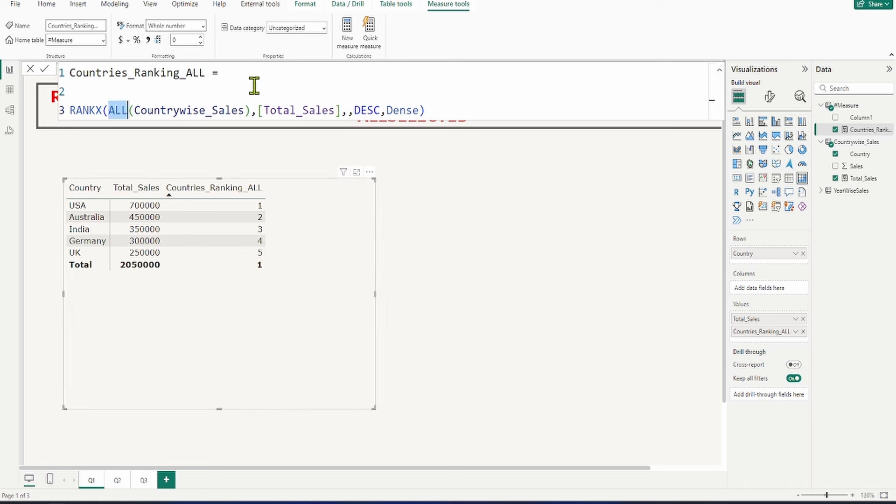
{"action": "left_click", "coordinate": [143, 90]}
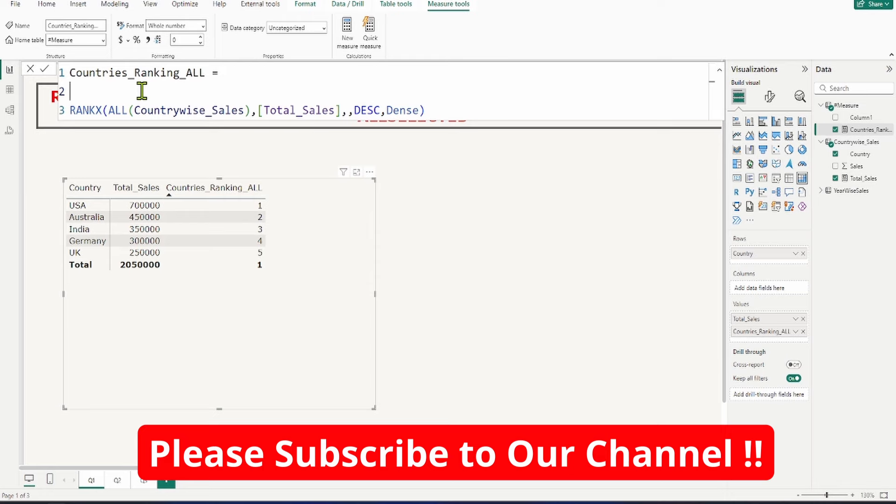
{"action": "type", "text": "ALL("}
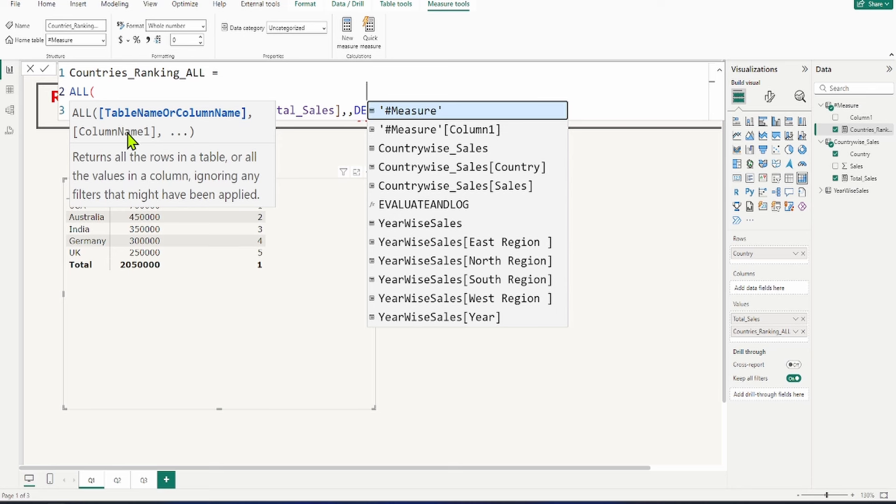
{"action": "left_click_drag", "start_coordinate": [94, 91], "coordinate": [72, 90]}
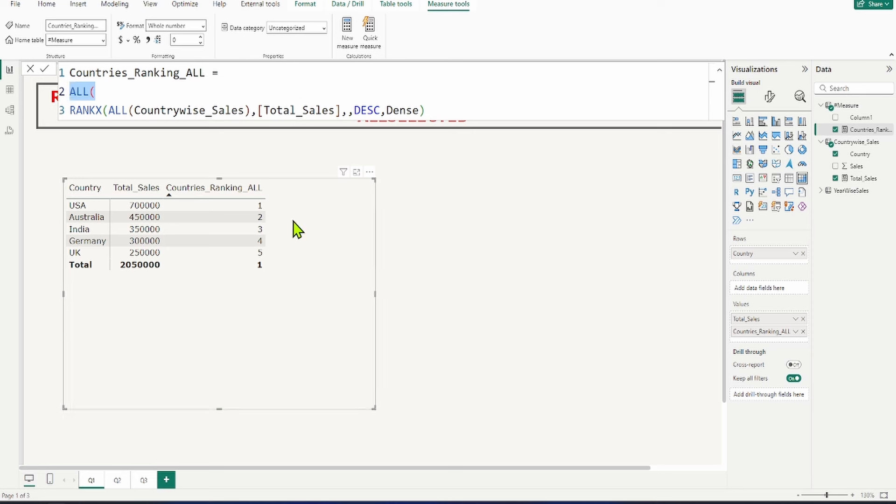
{"action": "key", "text": "BackSpace"}
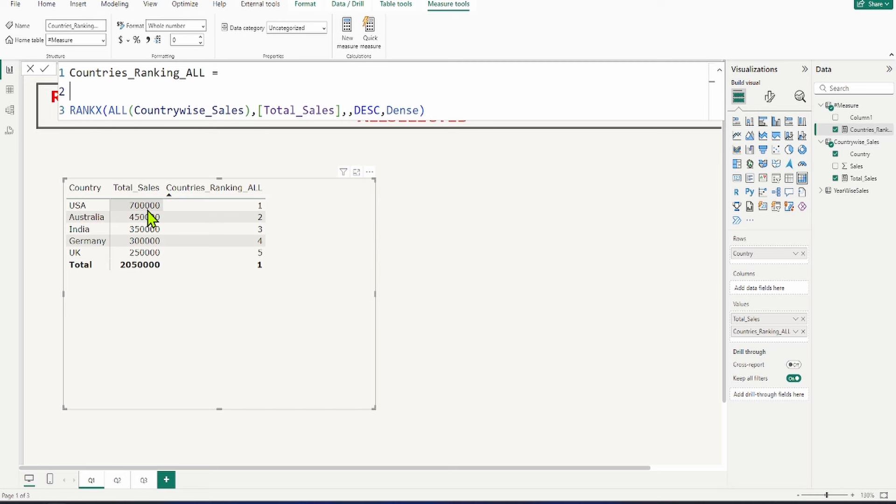
Create a new measure in the #Measure table from a copy of the complete Countries_Ranking_ALL formula
{"action": "left_click_drag", "start_coordinate": [444, 110], "coordinate": [34, 76]}
{"action": "key", "text": "ctrl+c"}
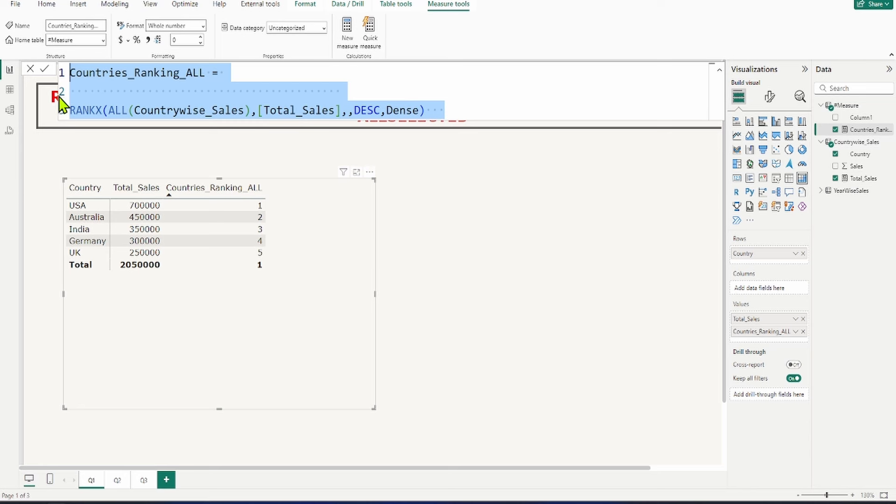
{"action": "left_click", "coordinate": [31, 69]}
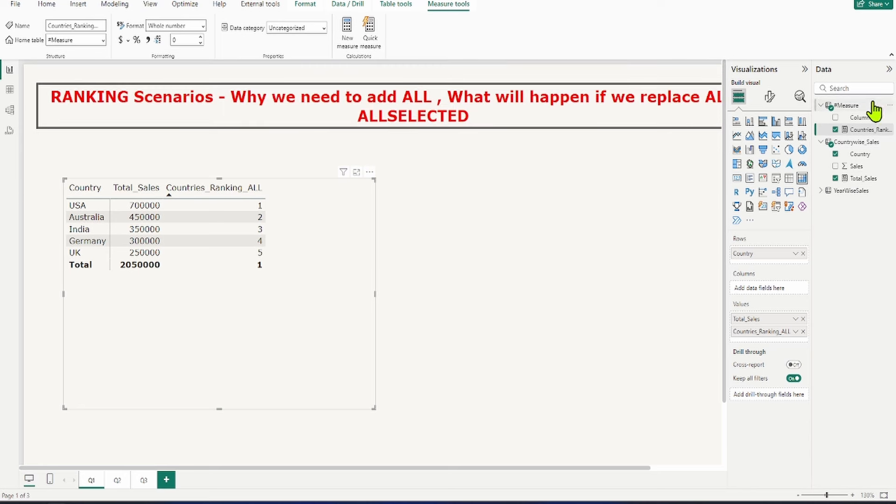
{"action": "left_click", "coordinate": [888, 107]}
{"action": "left_click", "coordinate": [833, 122]}
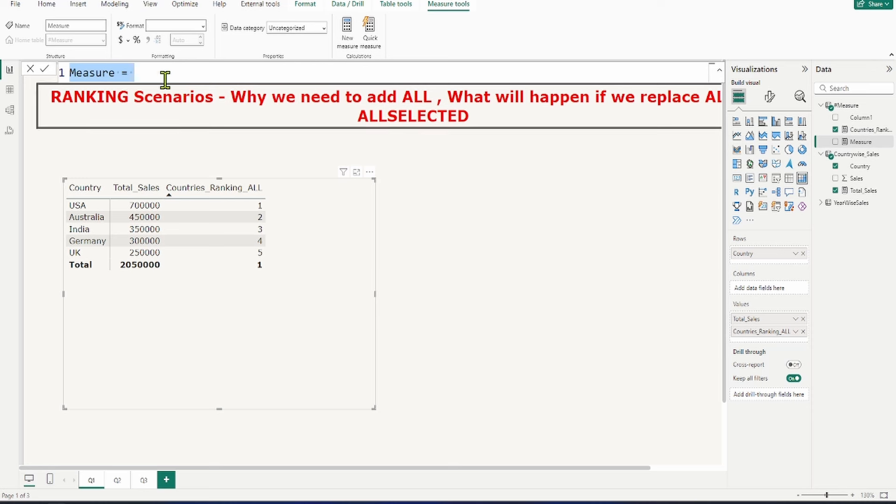
{"action": "key", "text": "ctrl+v"}
Rename the copied measure as Countries_Ranking_ALLSELECTED, replace ALL with ALLSELECTED in its RANKX formula, and commit it
{"action": "left_click", "coordinate": [205, 74]}
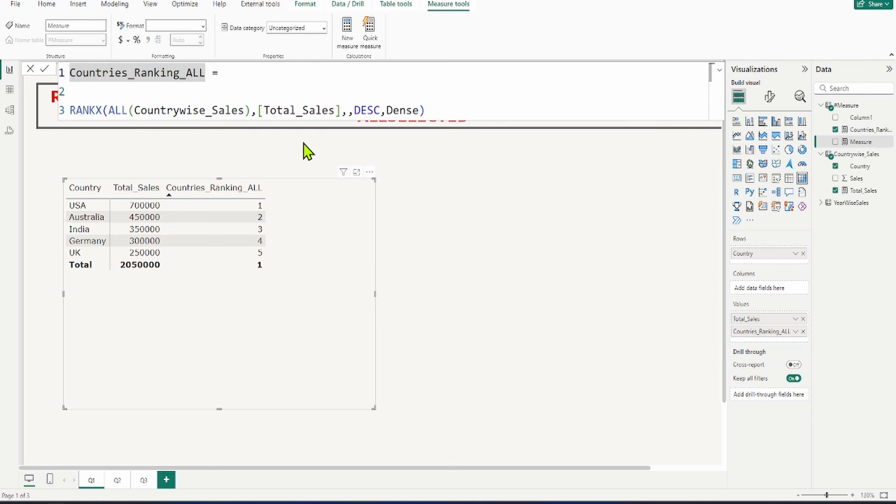
{"action": "type", "text": "SELECTED"}
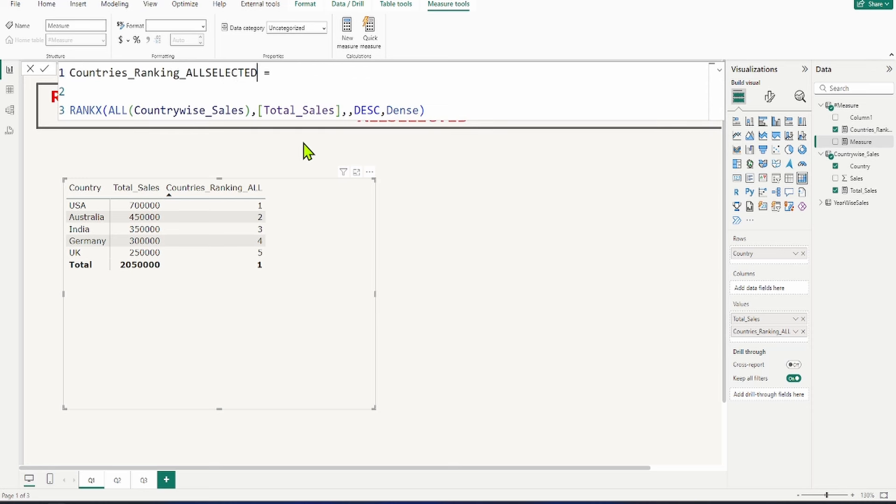
{"action": "key", "text": "Return"}
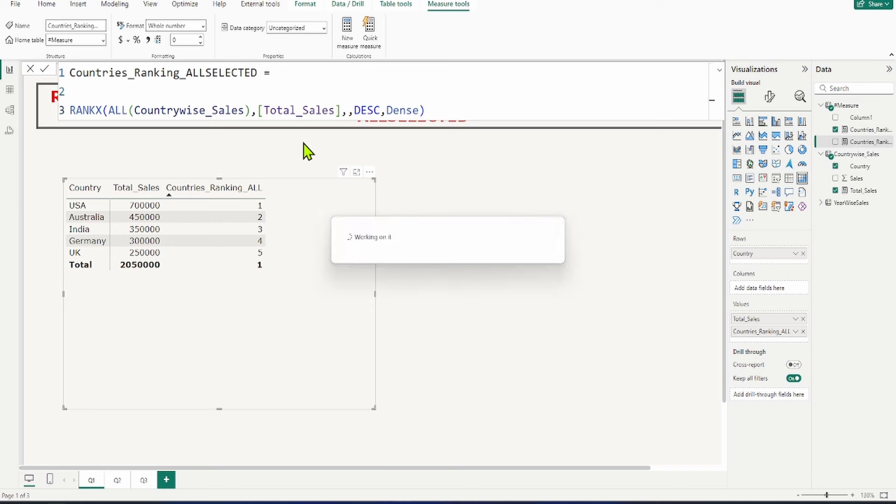
{"action": "left_click", "coordinate": [127, 111]}
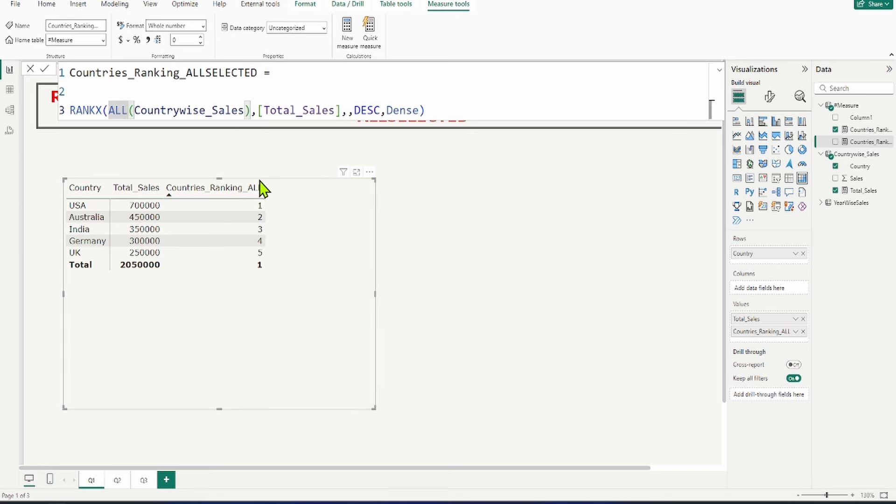
{"action": "type", "text": "SE"}
{"action": "key", "text": "Tab"}
{"action": "key", "text": "Return"}
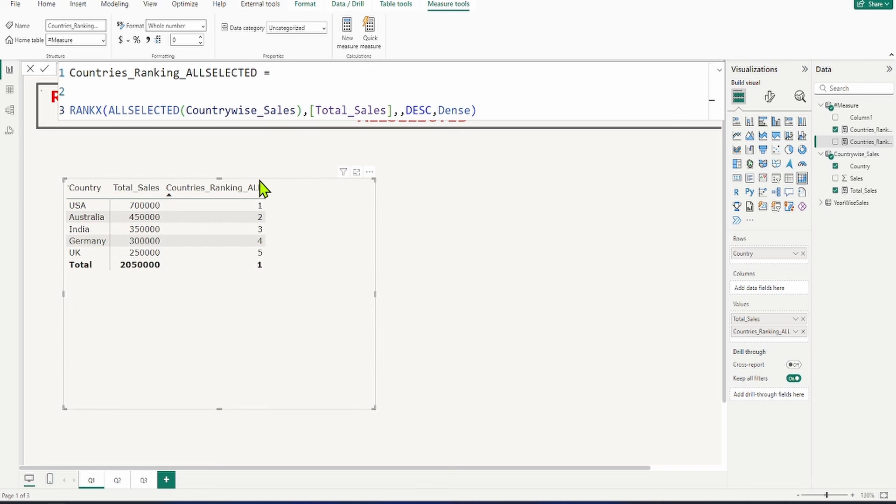
Examine the ALLSELECTED function's description by entering it on an added line, then remove it with its stray closing parenthesis and recommit the formula
{"action": "left_click", "coordinate": [127, 93]}
{"action": "key", "text": "Return"}
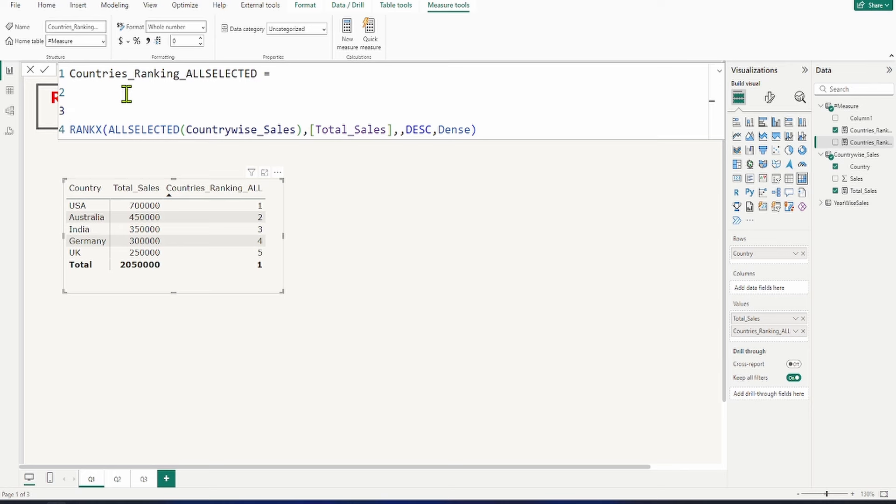
{"action": "type", "text": "ALLSE"}
{"action": "key", "text": "Tab"}
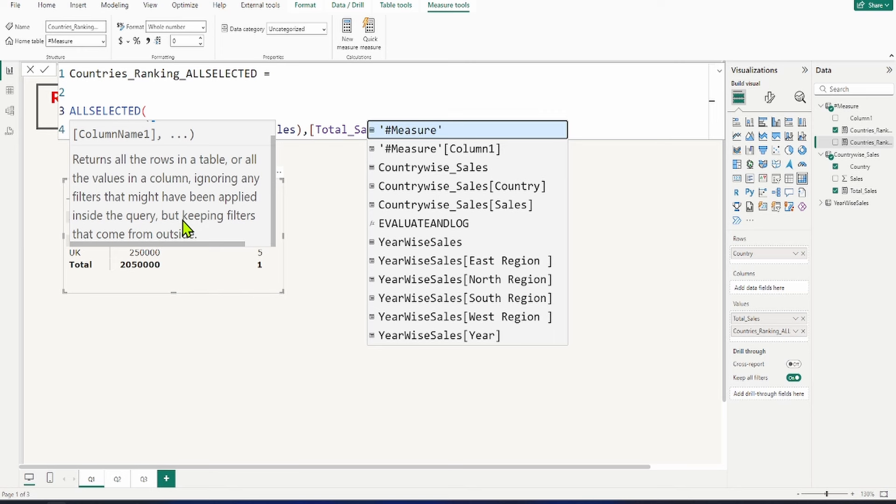
{"action": "left_click", "coordinate": [125, 290]}
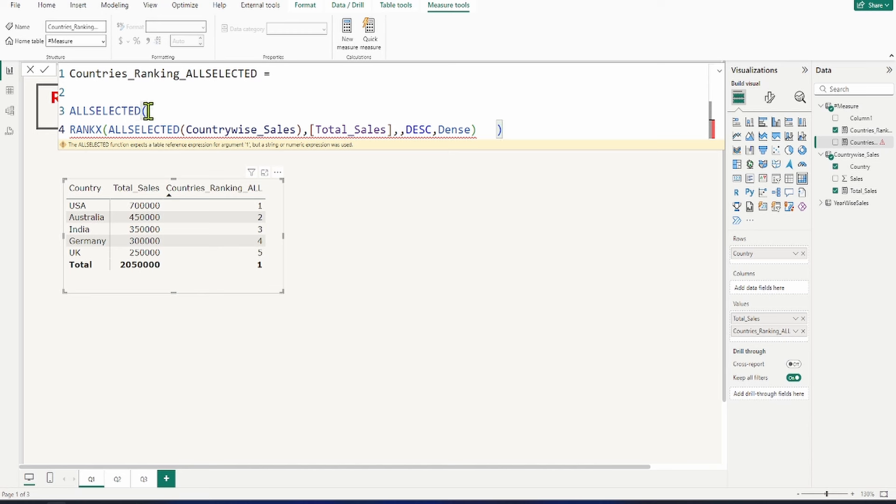
{"action": "left_click_drag", "start_coordinate": [148, 111], "coordinate": [71, 111]}
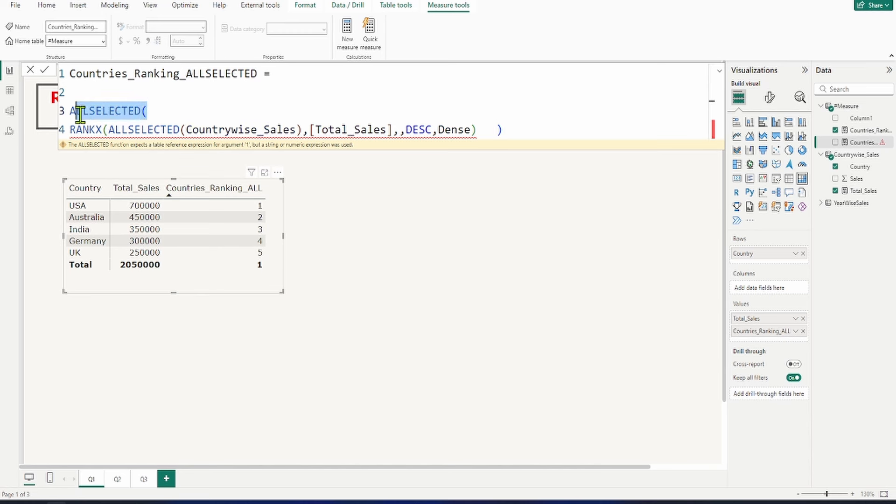
{"action": "key", "text": "BackSpace"}
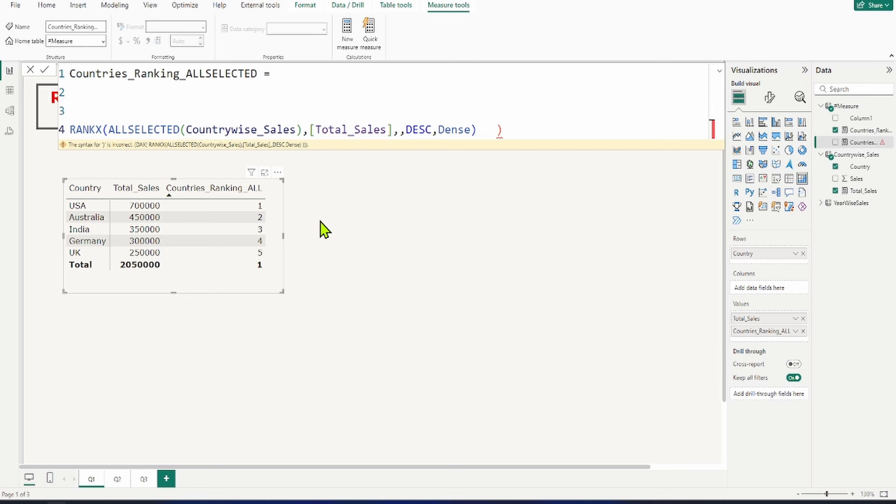
{"action": "left_click_drag", "start_coordinate": [489, 129], "coordinate": [516, 127]}
{"action": "key", "text": "BackSpace"}
{"action": "key", "text": "Return"}
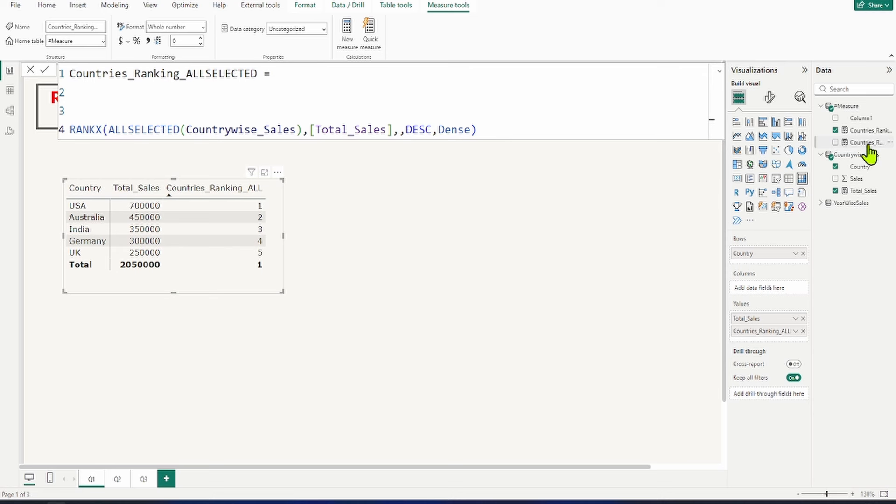
Add Countries_Ranking_ALLSELECTED to the matrix values and refit the visual around its columns, aligned with the title box's left edge just below it
{"action": "left_click_drag", "start_coordinate": [868, 143], "coordinate": [276, 219]}
{"action": "left_click_drag", "start_coordinate": [280, 292], "coordinate": [452, 379]}
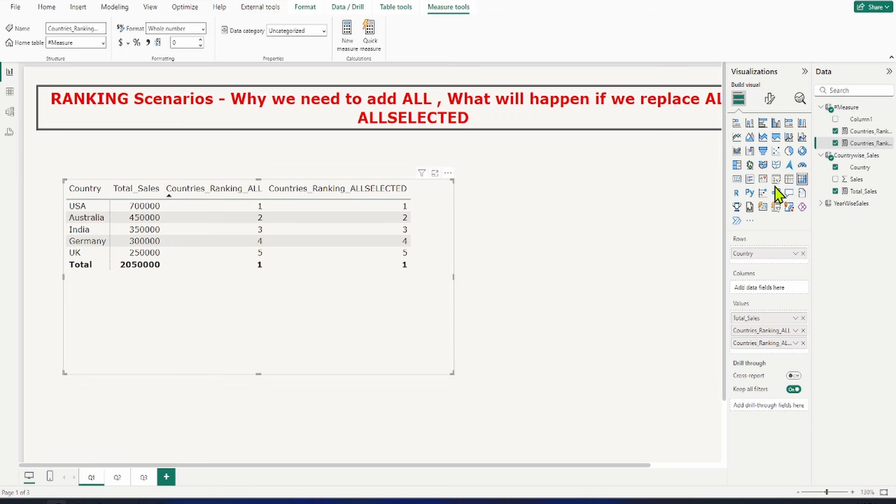
{"action": "left_click", "coordinate": [511, 264]}
{"action": "left_click_drag", "start_coordinate": [394, 326], "coordinate": [369, 301]}
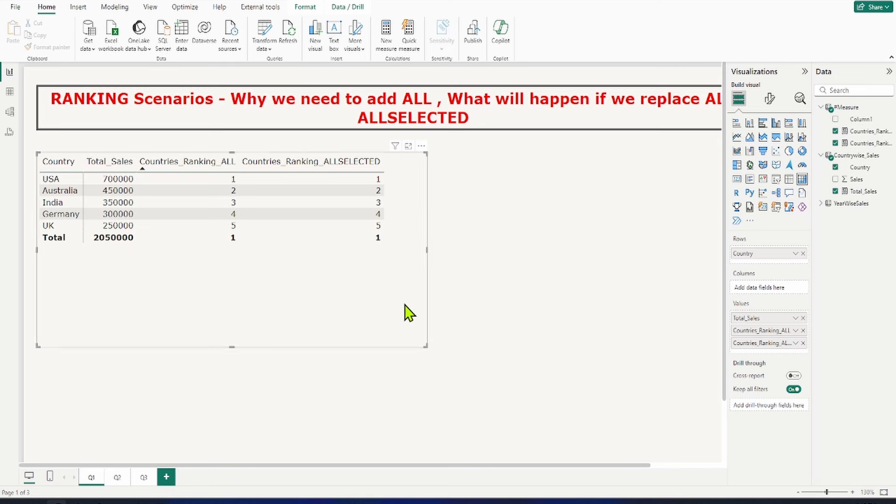
{"action": "left_click_drag", "start_coordinate": [431, 259], "coordinate": [396, 256]}
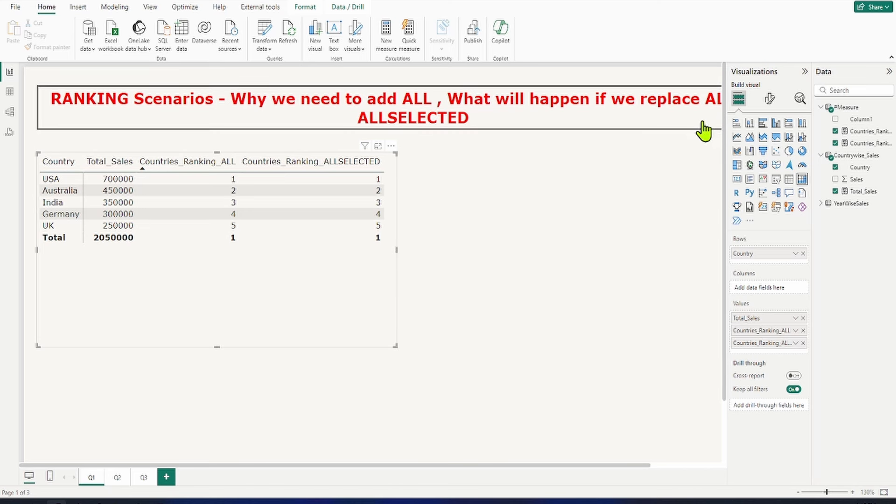
Add an empty slicer visual to report page Q1, below the matrix
{"action": "left_click", "coordinate": [805, 73]}
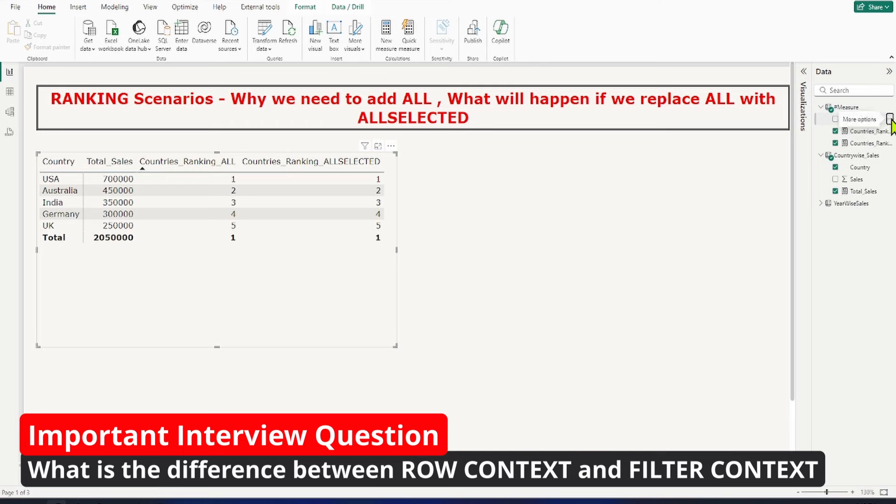
{"action": "left_click", "coordinate": [804, 135]}
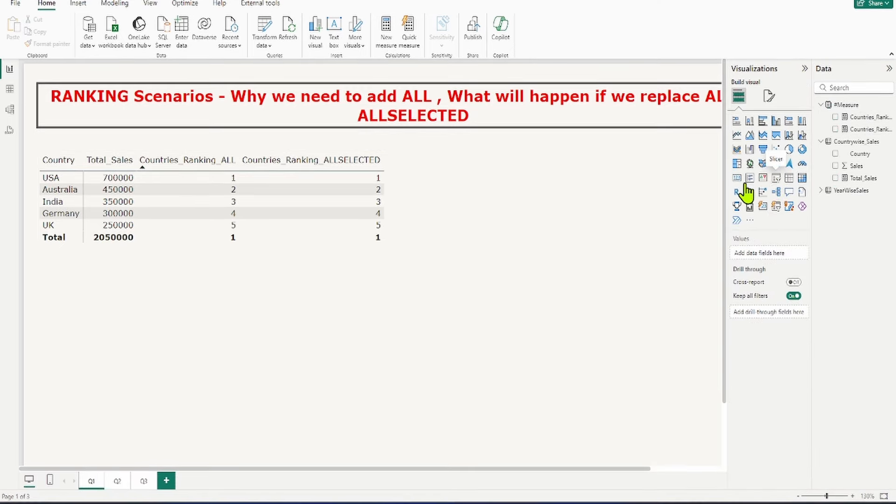
{"action": "left_click", "coordinate": [775, 179]}
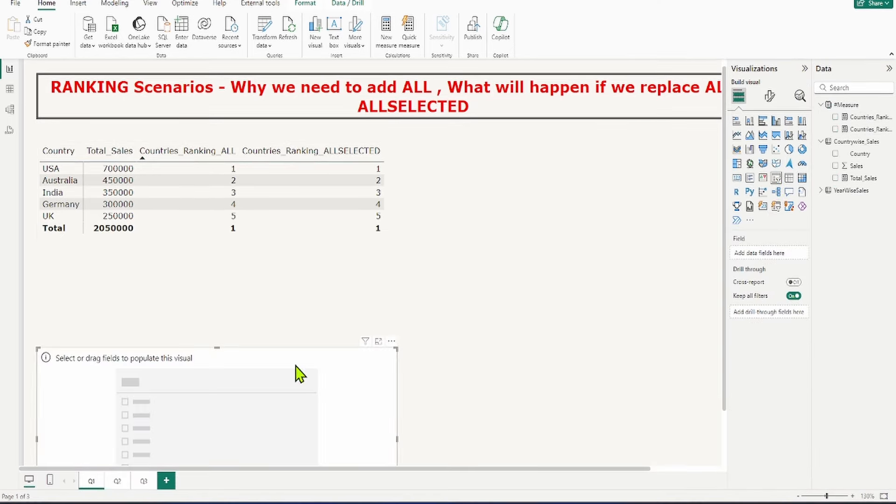
Fit the empty slicer as a narrow box to the right of the matrix and populate it with the Country field from Countrywise_Sales
{"action": "left_click_drag", "start_coordinate": [297, 373], "coordinate": [590, 226]}
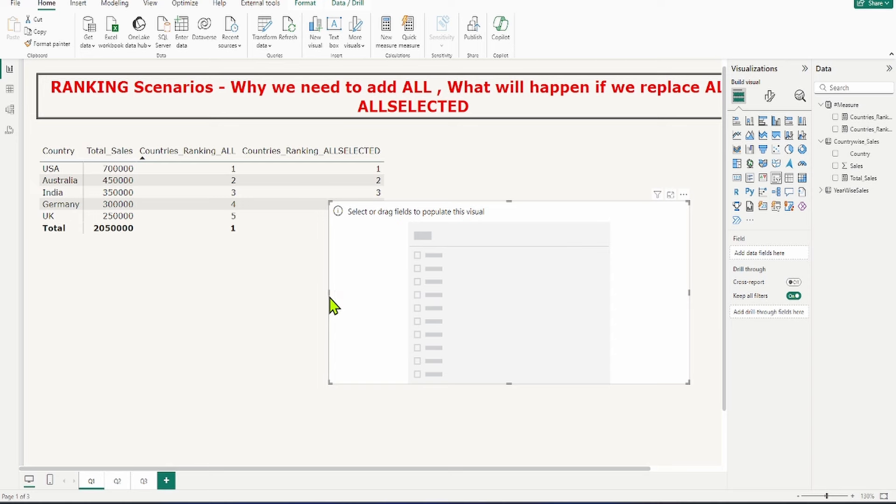
{"action": "left_click_drag", "start_coordinate": [330, 292], "coordinate": [486, 240]}
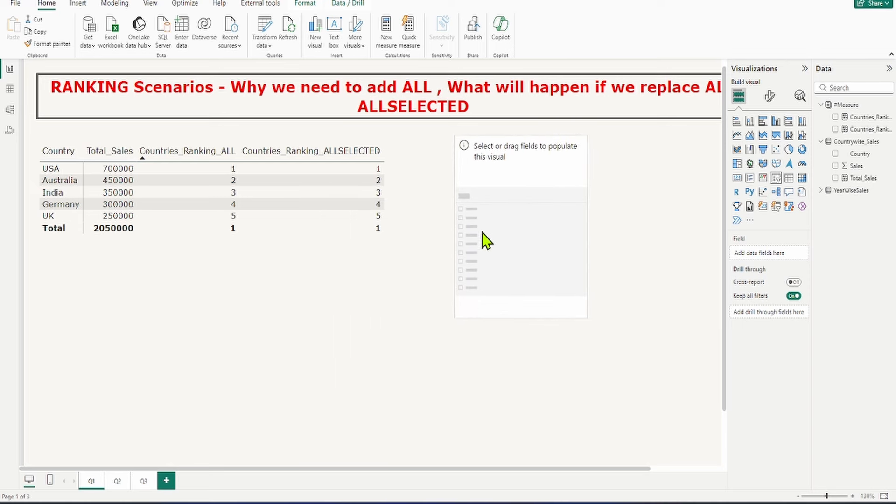
{"action": "left_click", "coordinate": [379, 283]}
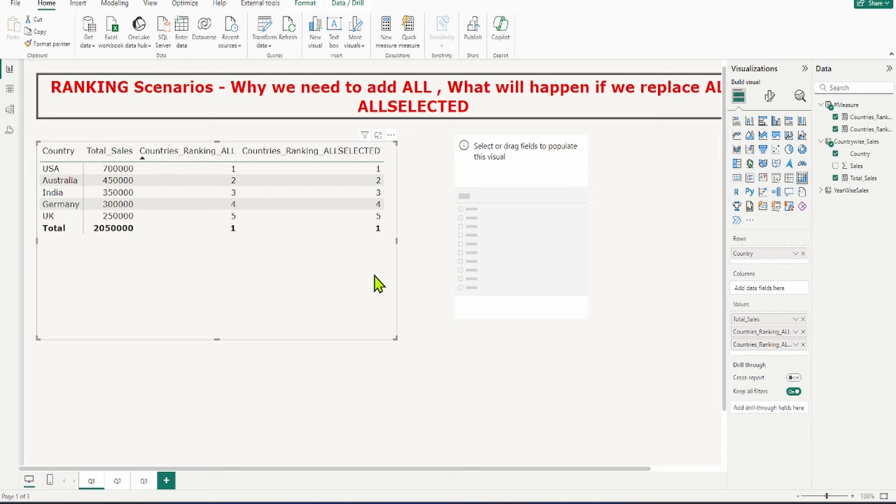
{"action": "left_click", "coordinate": [551, 252]}
{"action": "left_click", "coordinate": [835, 153]}
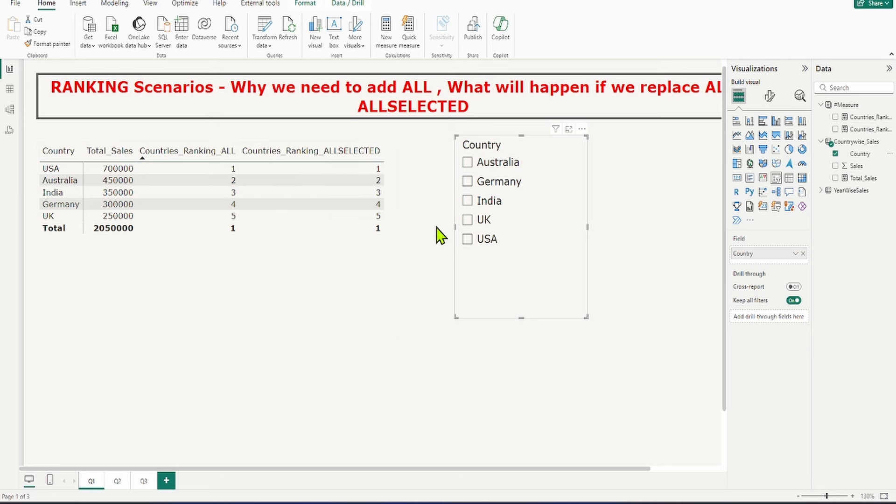
Filter the matrix to Australia, Germany, India and UK by selecting these four countries together in the Country slicer
{"action": "left_click", "coordinate": [468, 164]}
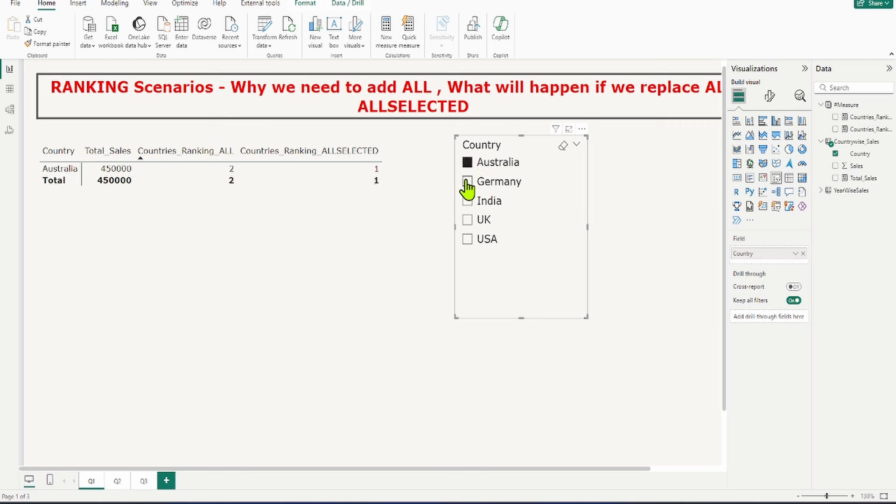
{"action": "left_click", "coordinate": [468, 182]}
{"action": "left_click", "coordinate": [467, 202]}
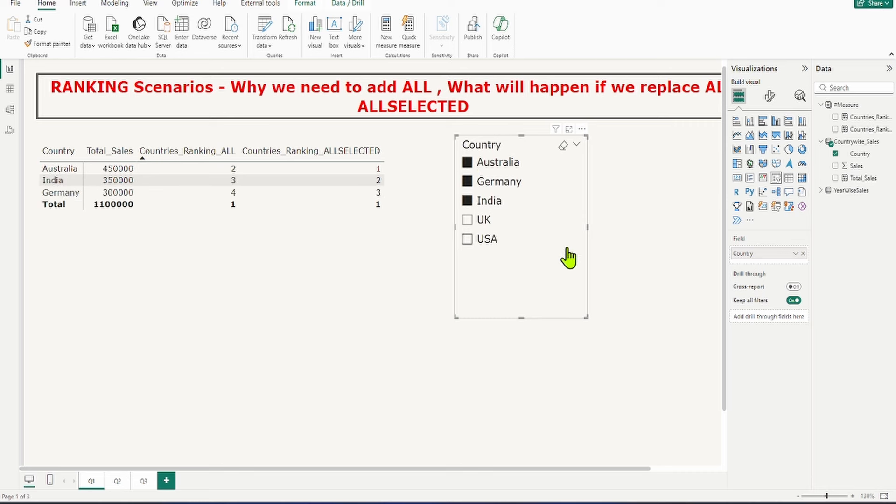
{"action": "left_click", "coordinate": [468, 219]}
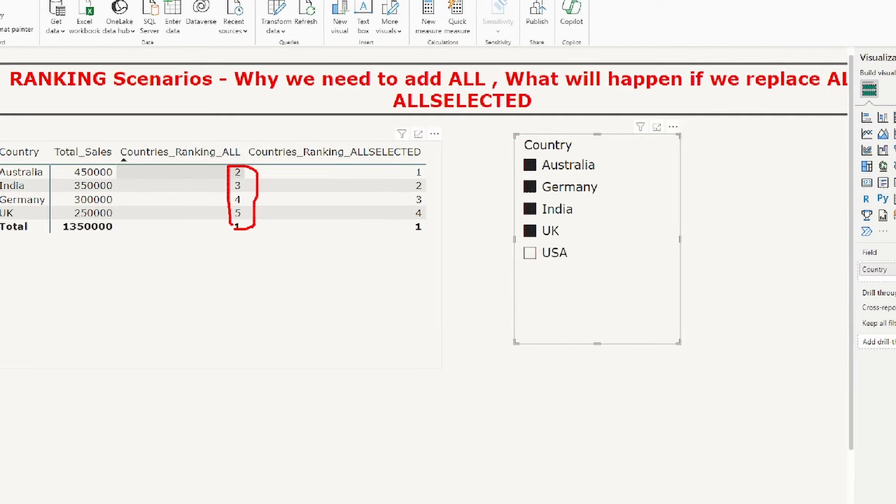
{"action": "mouse_move", "coordinate": [231, 214]}
{"action": "left_mouse_down"}
{"action": "mouse_move", "coordinate": [245, 214]}
{"action": "mouse_move", "coordinate": [233, 218]}
{"action": "left_mouse_up"}
{"action": "mouse_move", "coordinate": [408, 168]}
{"action": "left_mouse_down"}
{"action": "mouse_move", "coordinate": [412, 223]}
{"action": "mouse_move", "coordinate": [426, 220]}
{"action": "mouse_move", "coordinate": [428, 181]}
{"action": "mouse_move", "coordinate": [423, 163]}
{"action": "mouse_move", "coordinate": [410, 167]}
{"action": "left_mouse_up"}
{"action": "left_click_drag", "start_coordinate": [415, 228], "coordinate": [421, 231]}
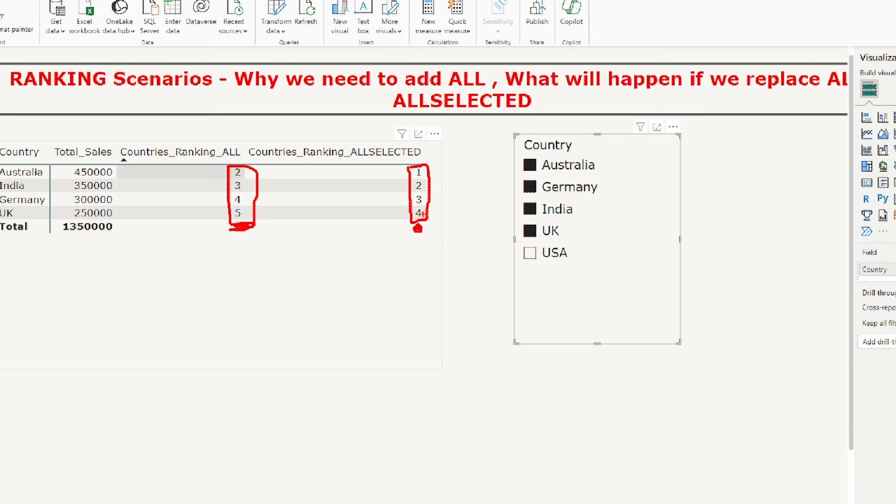
{"action": "mouse_move", "coordinate": [614, 151]}
{"action": "left_mouse_down"}
{"action": "mouse_move", "coordinate": [628, 173]}
{"action": "mouse_move", "coordinate": [623, 244]}
{"action": "mouse_move", "coordinate": [598, 314]}
{"action": "left_mouse_up"}
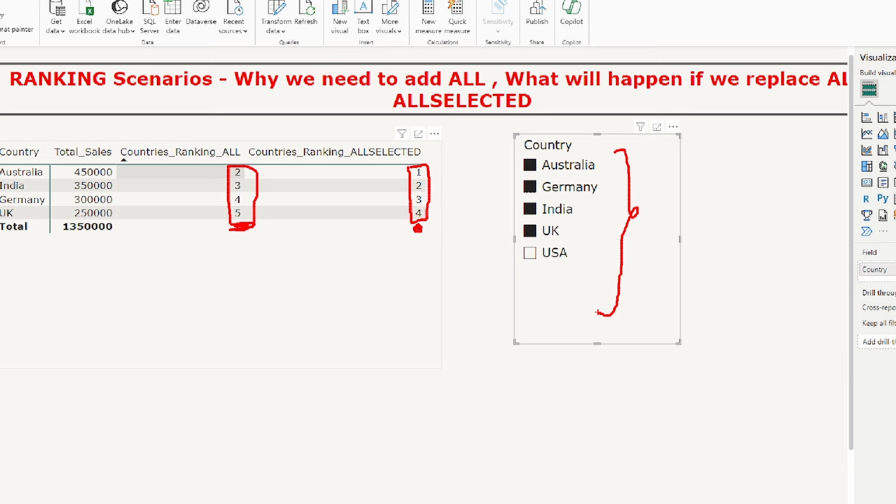
{"action": "mouse_move", "coordinate": [148, 139]}
{"action": "left_mouse_down"}
{"action": "mouse_move", "coordinate": [154, 147]}
{"action": "mouse_move", "coordinate": [175, 127]}
{"action": "left_mouse_up"}
{"action": "left_click_drag", "start_coordinate": [52, 166], "coordinate": [49, 221]}
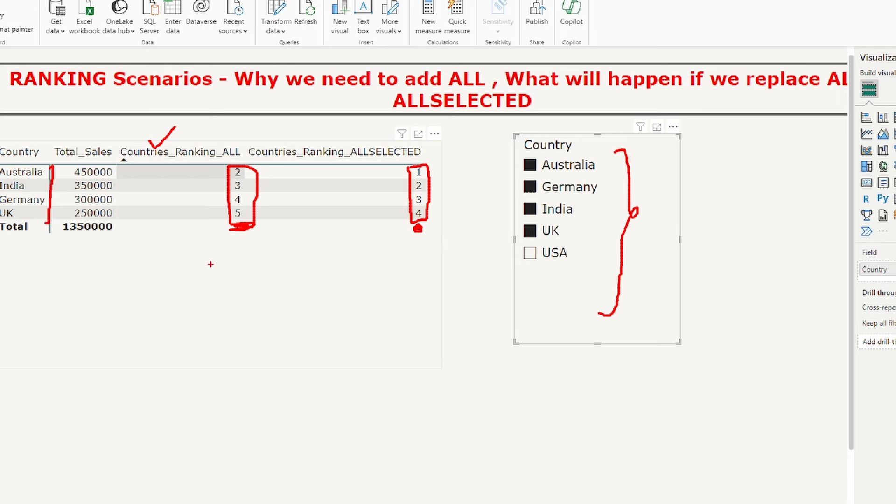
{"action": "left_click_drag", "start_coordinate": [246, 208], "coordinate": [261, 207]}
{"action": "left_click_drag", "start_coordinate": [503, 273], "coordinate": [540, 266]}
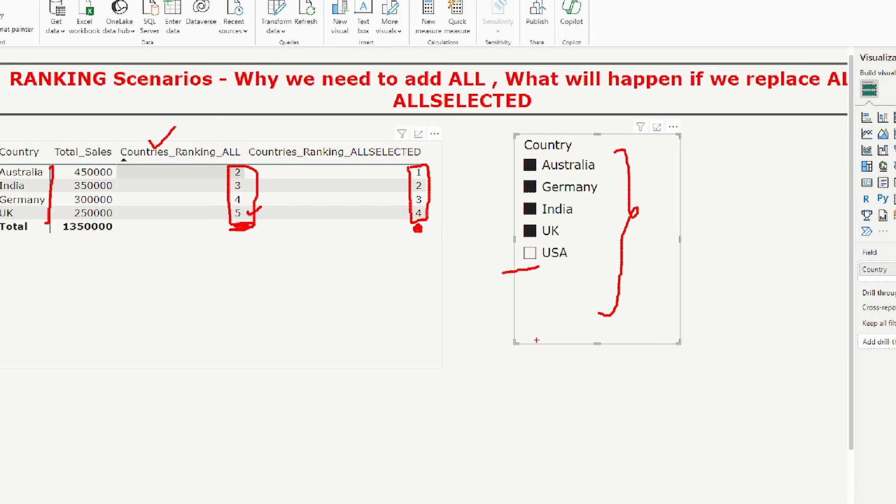